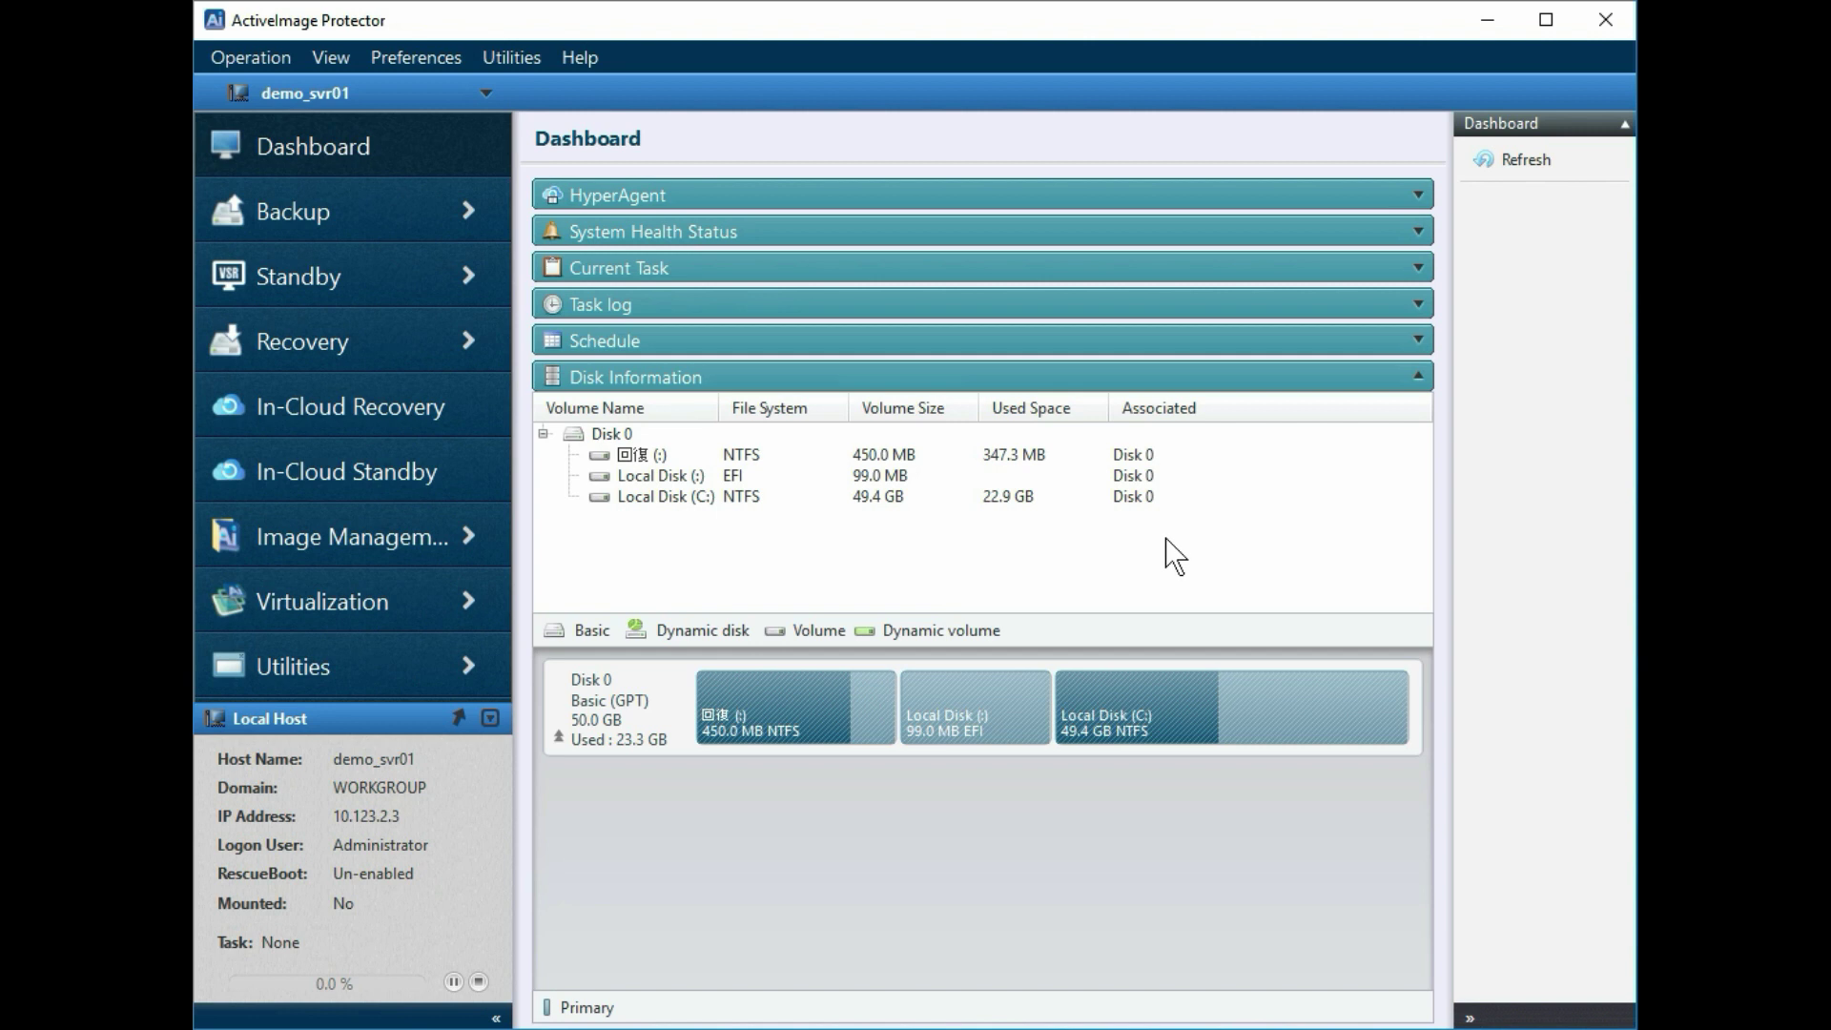
Go to In-Cloud Recovery and accept the additional cloud costs
left_click(344, 425)
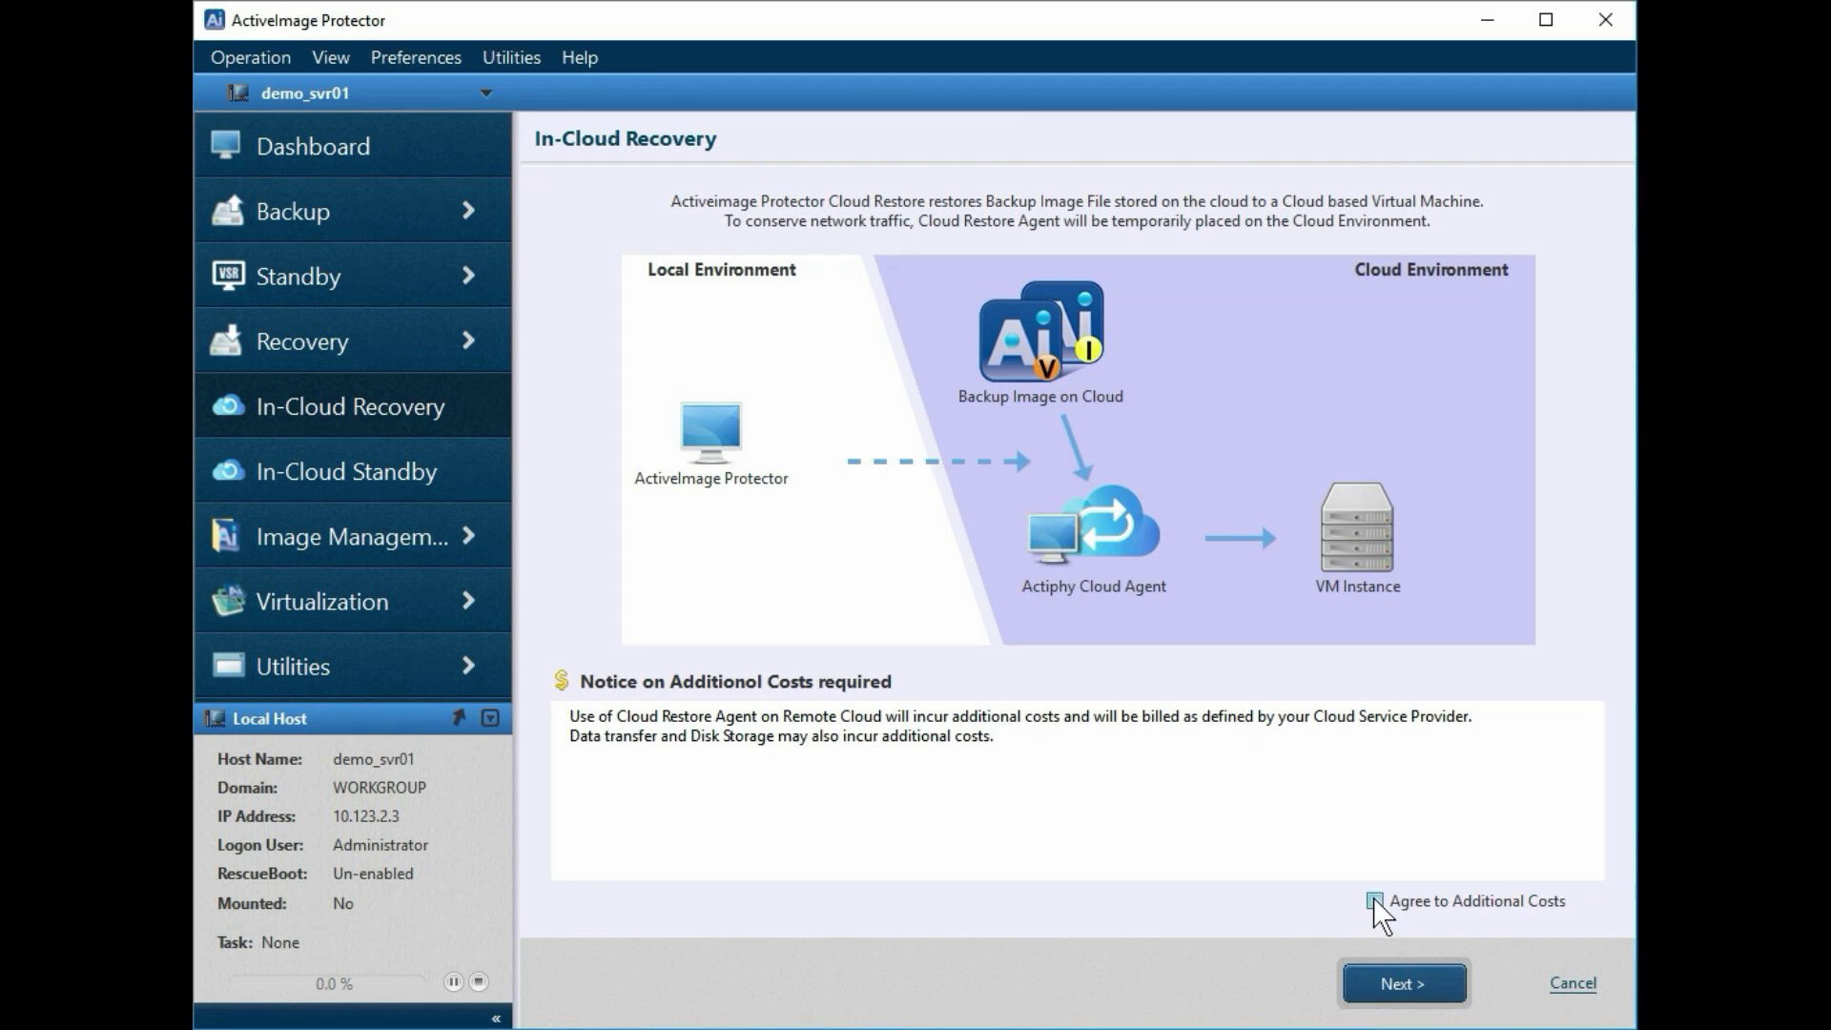
left_click(1374, 901)
Connect to Amazon AWS Tokyo (ap-northeast-1) using the pasted access key ID and secret key
left_click(1359, 976)
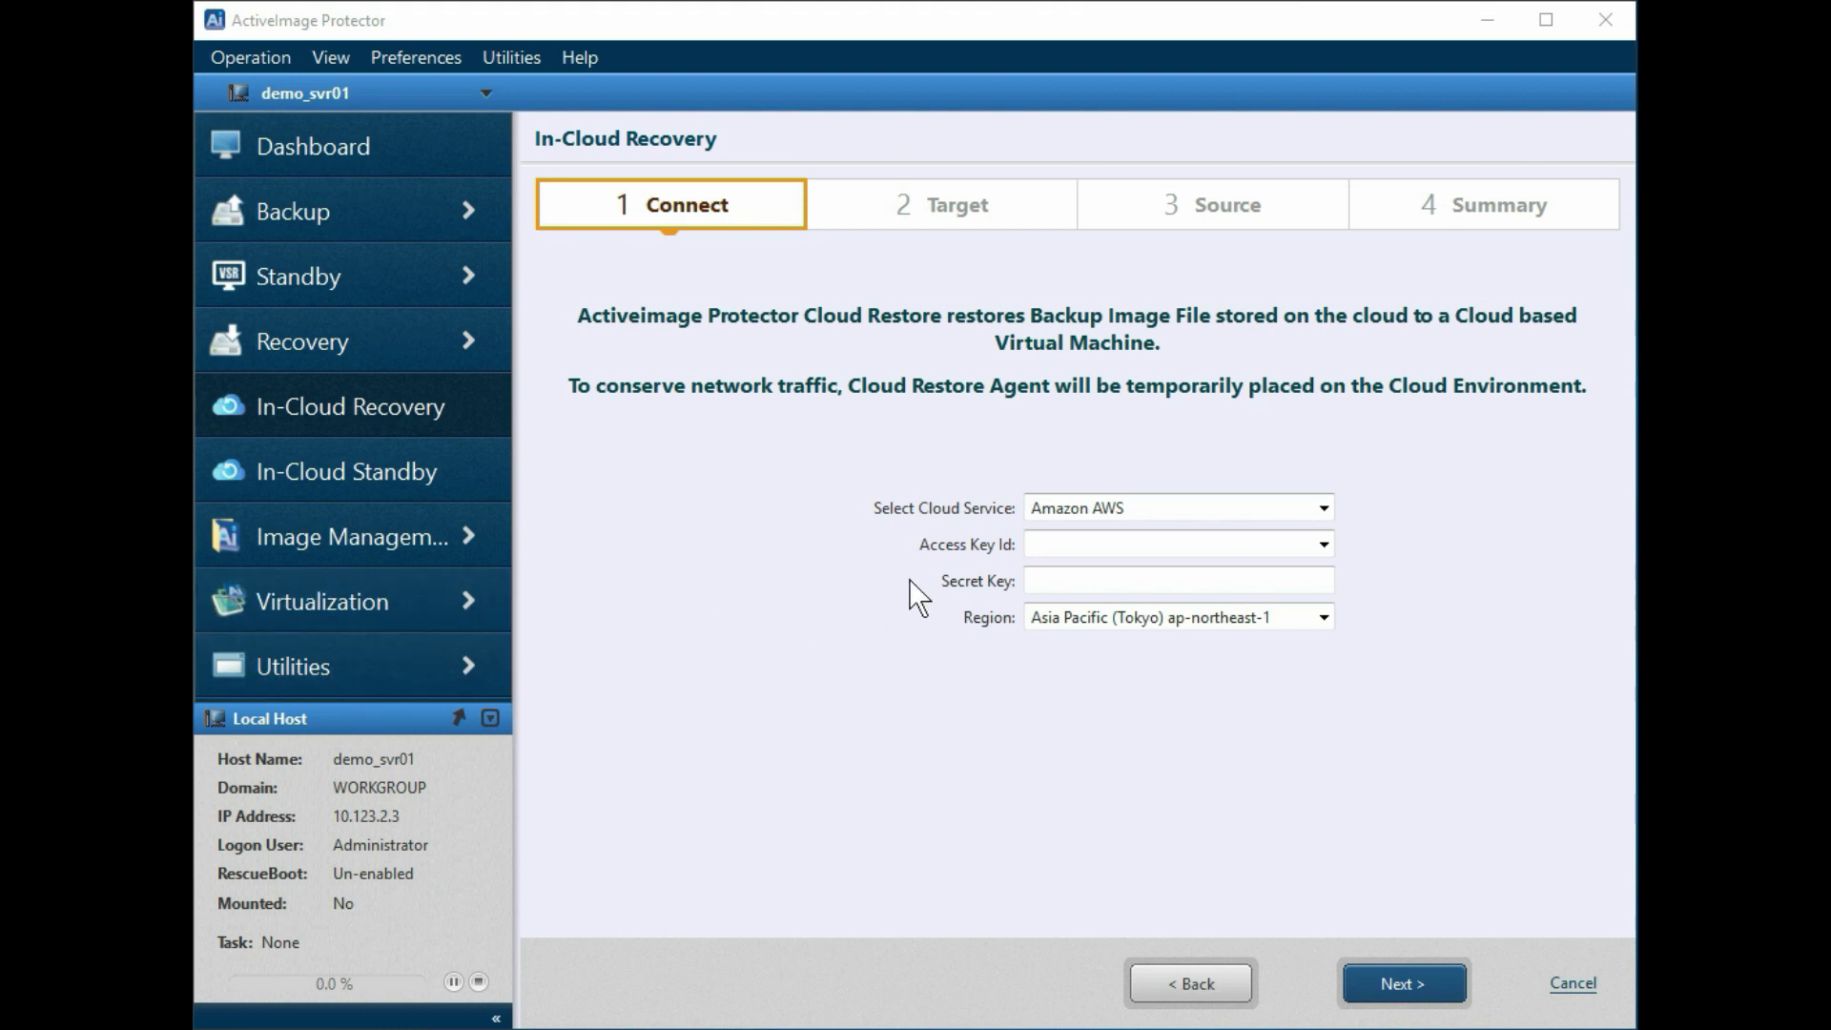
left_click(1051, 544)
key("ctrl+v")
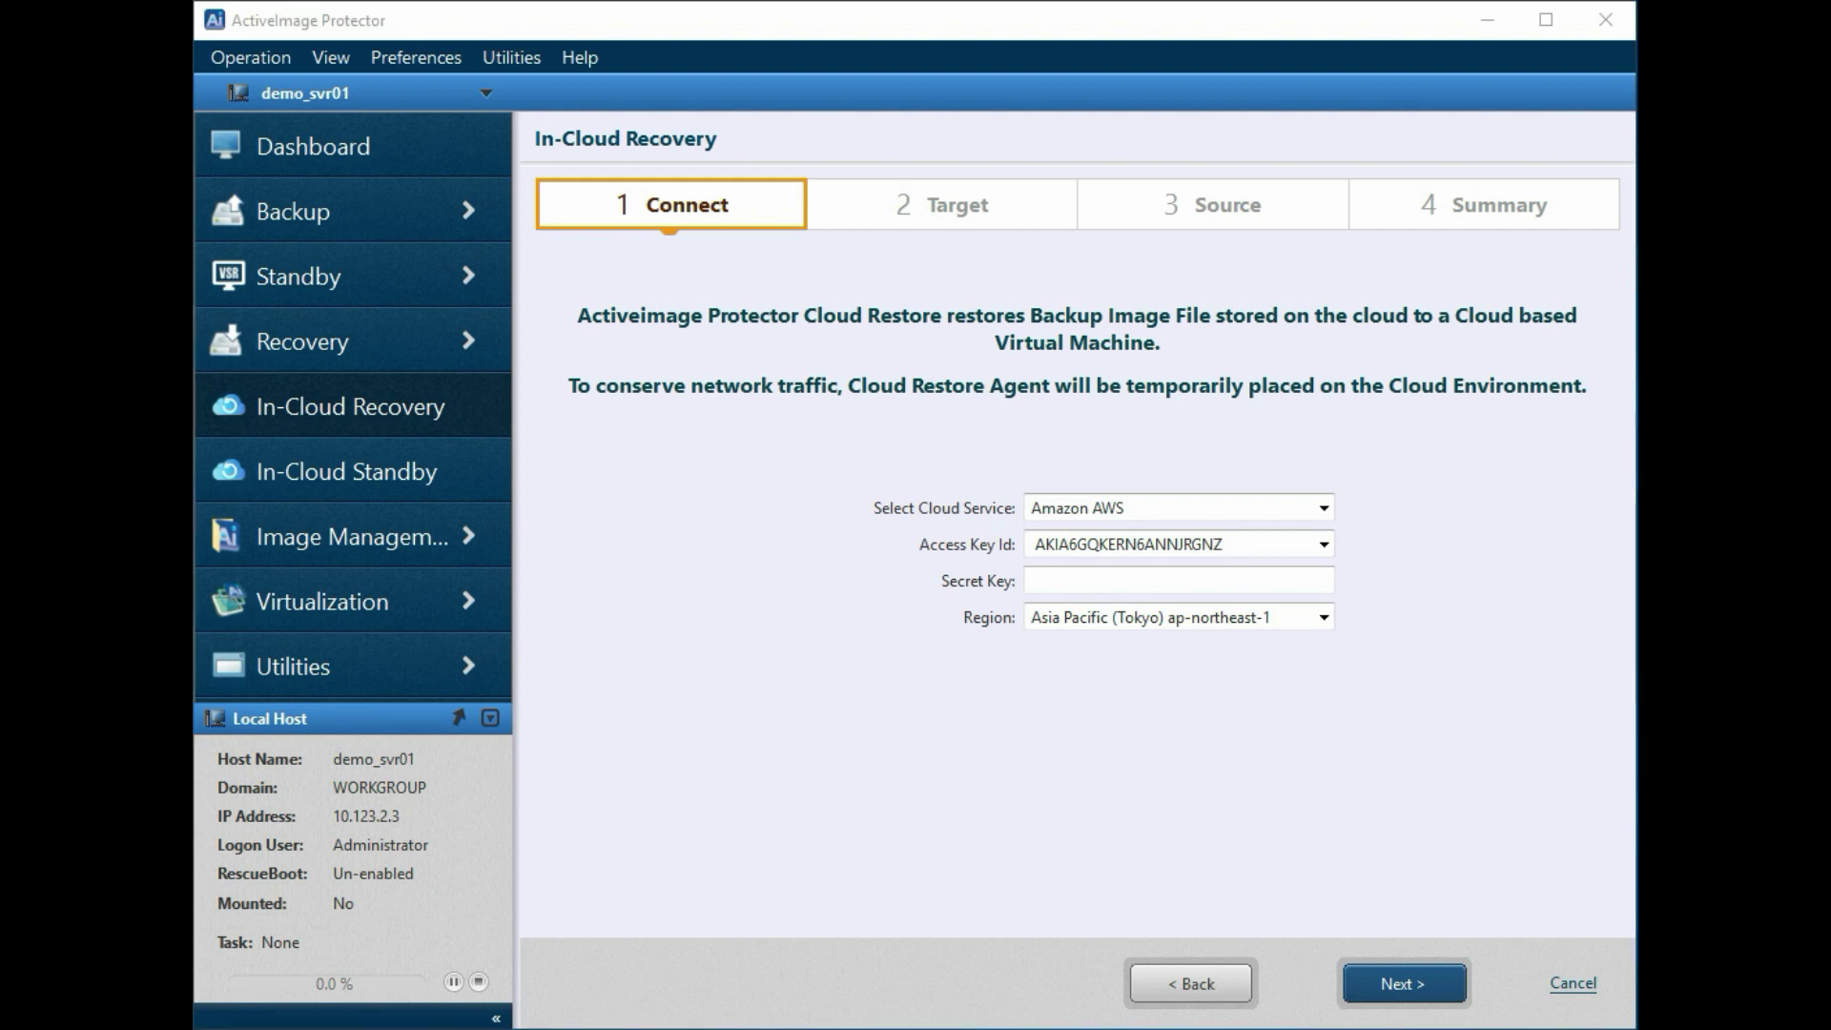
left_click(1104, 577)
key("ctrl+v")
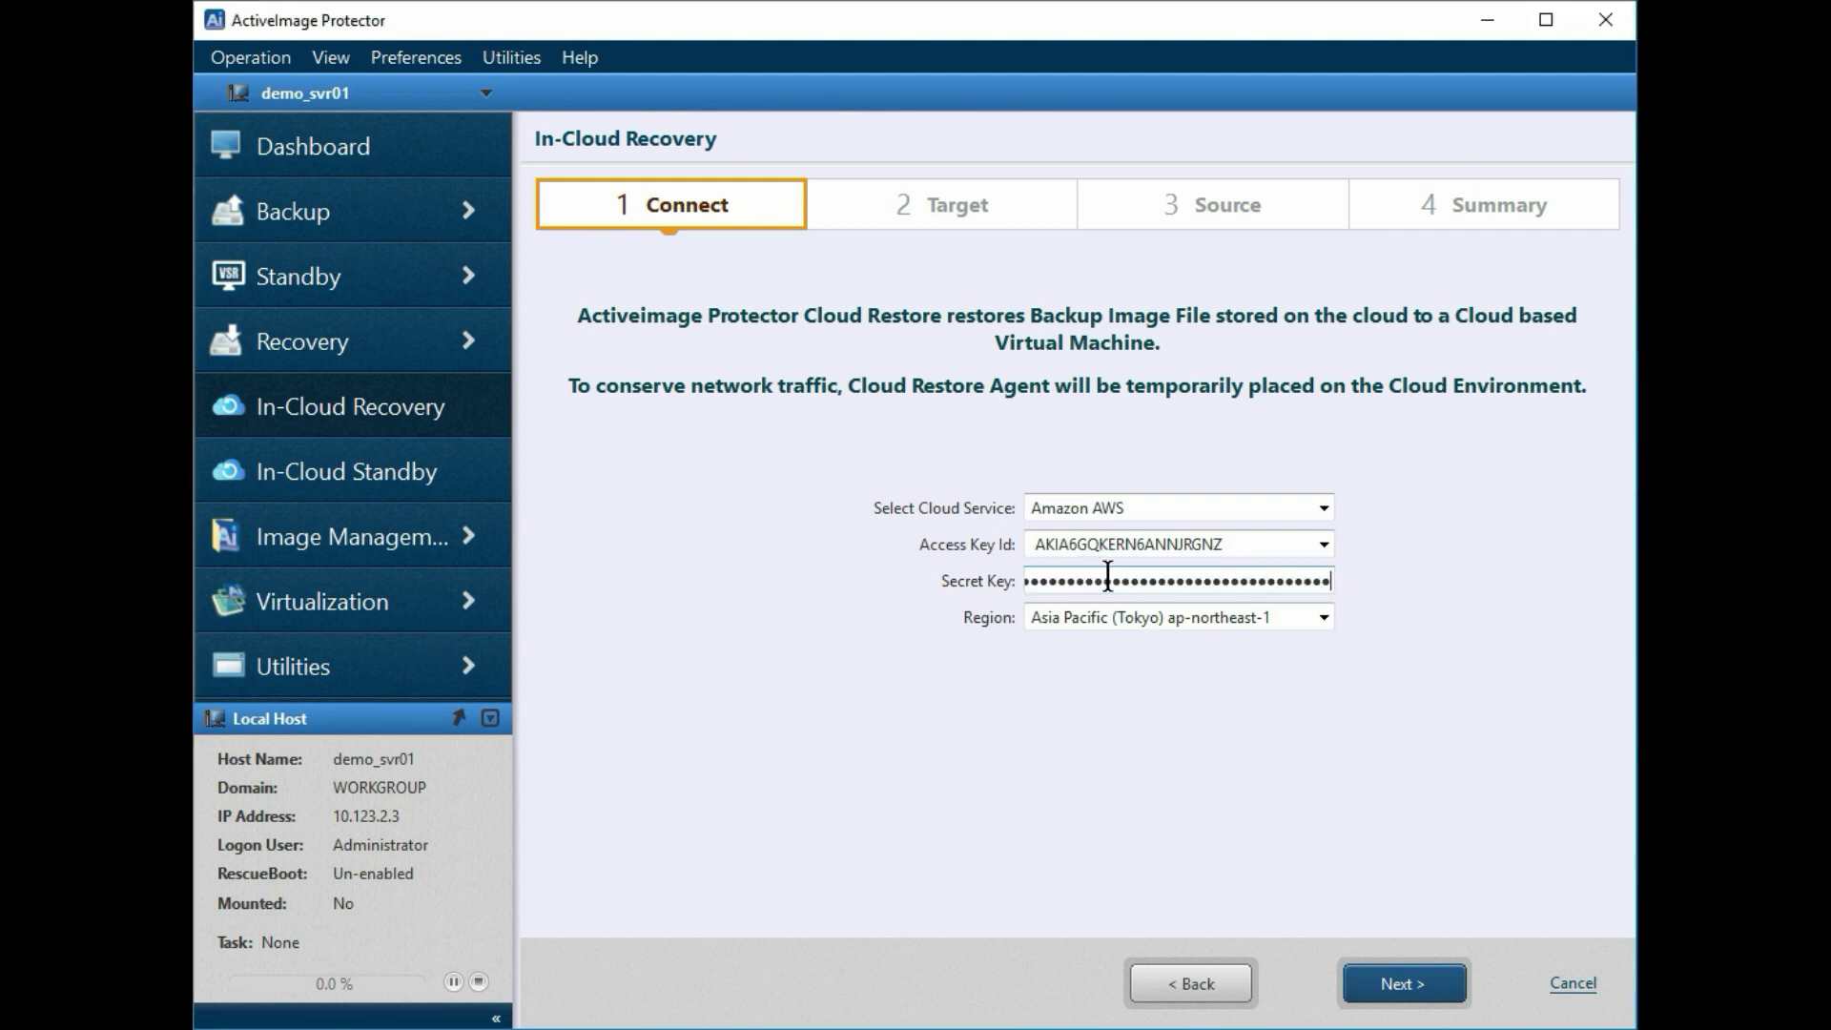
left_click(1364, 974)
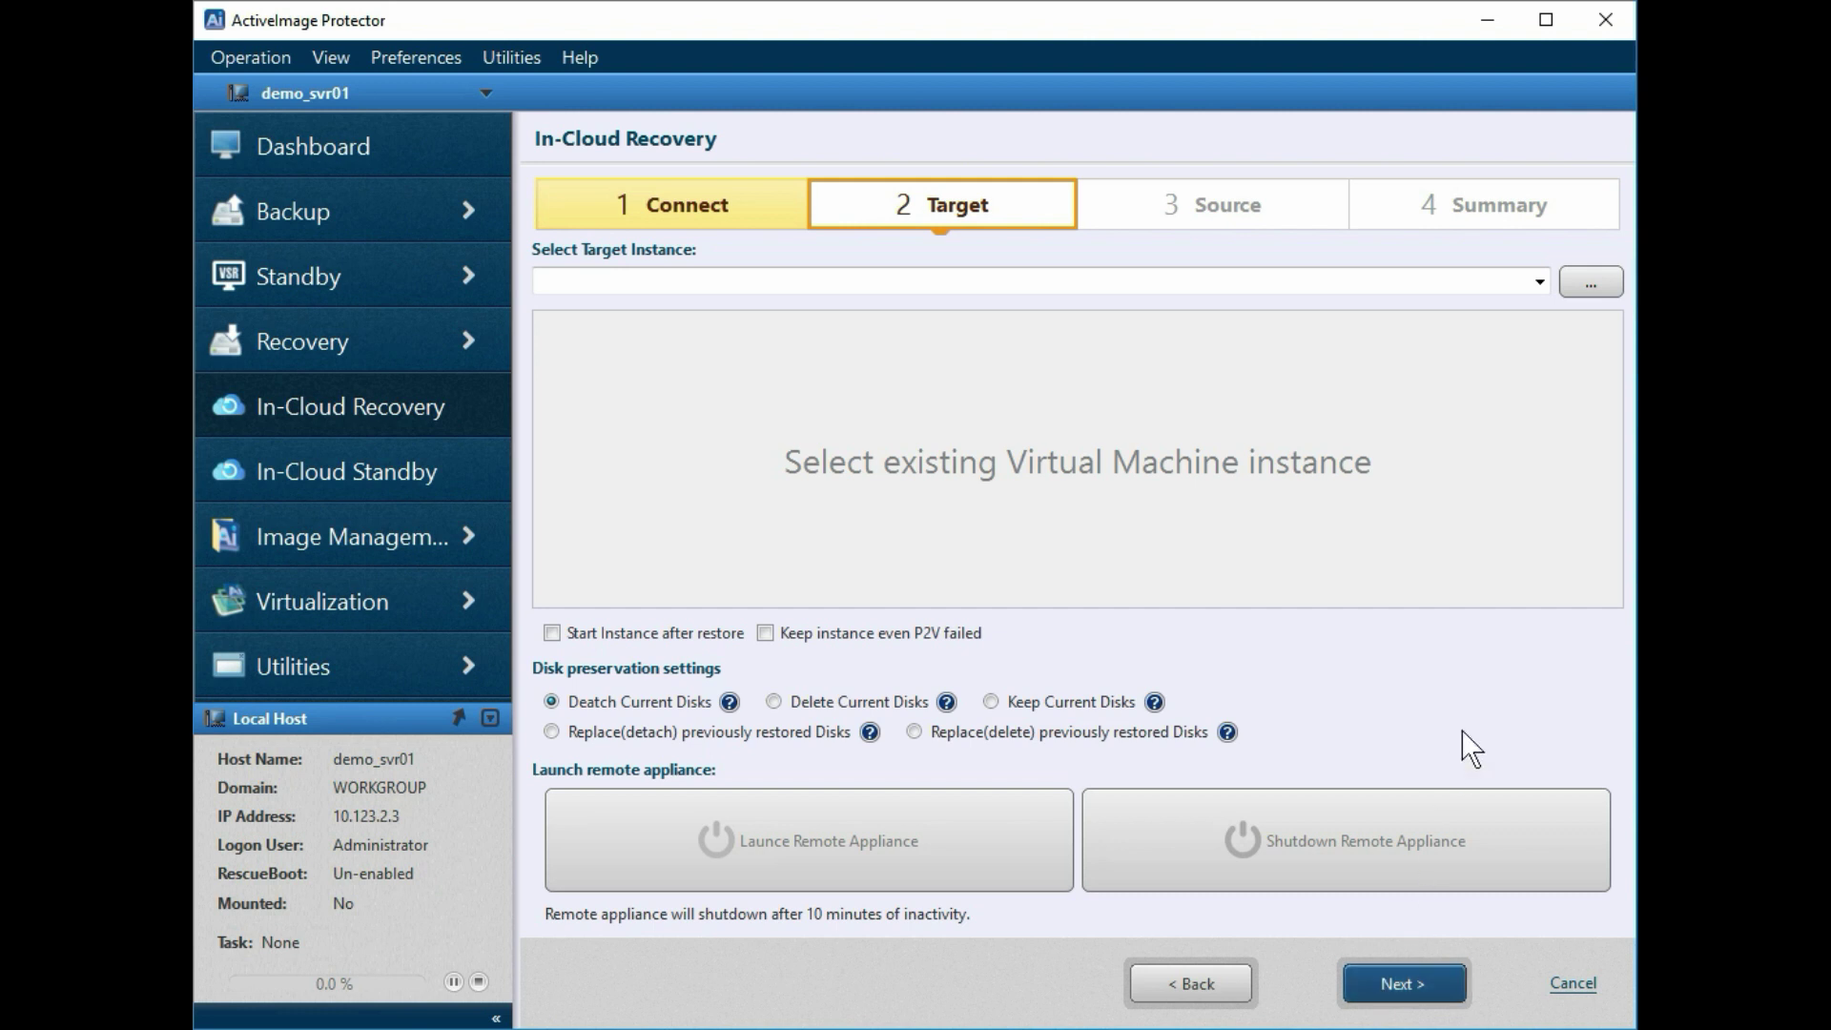
Pick test-ec2 in the Computer Object Browser as the target instance
left_click(1588, 303)
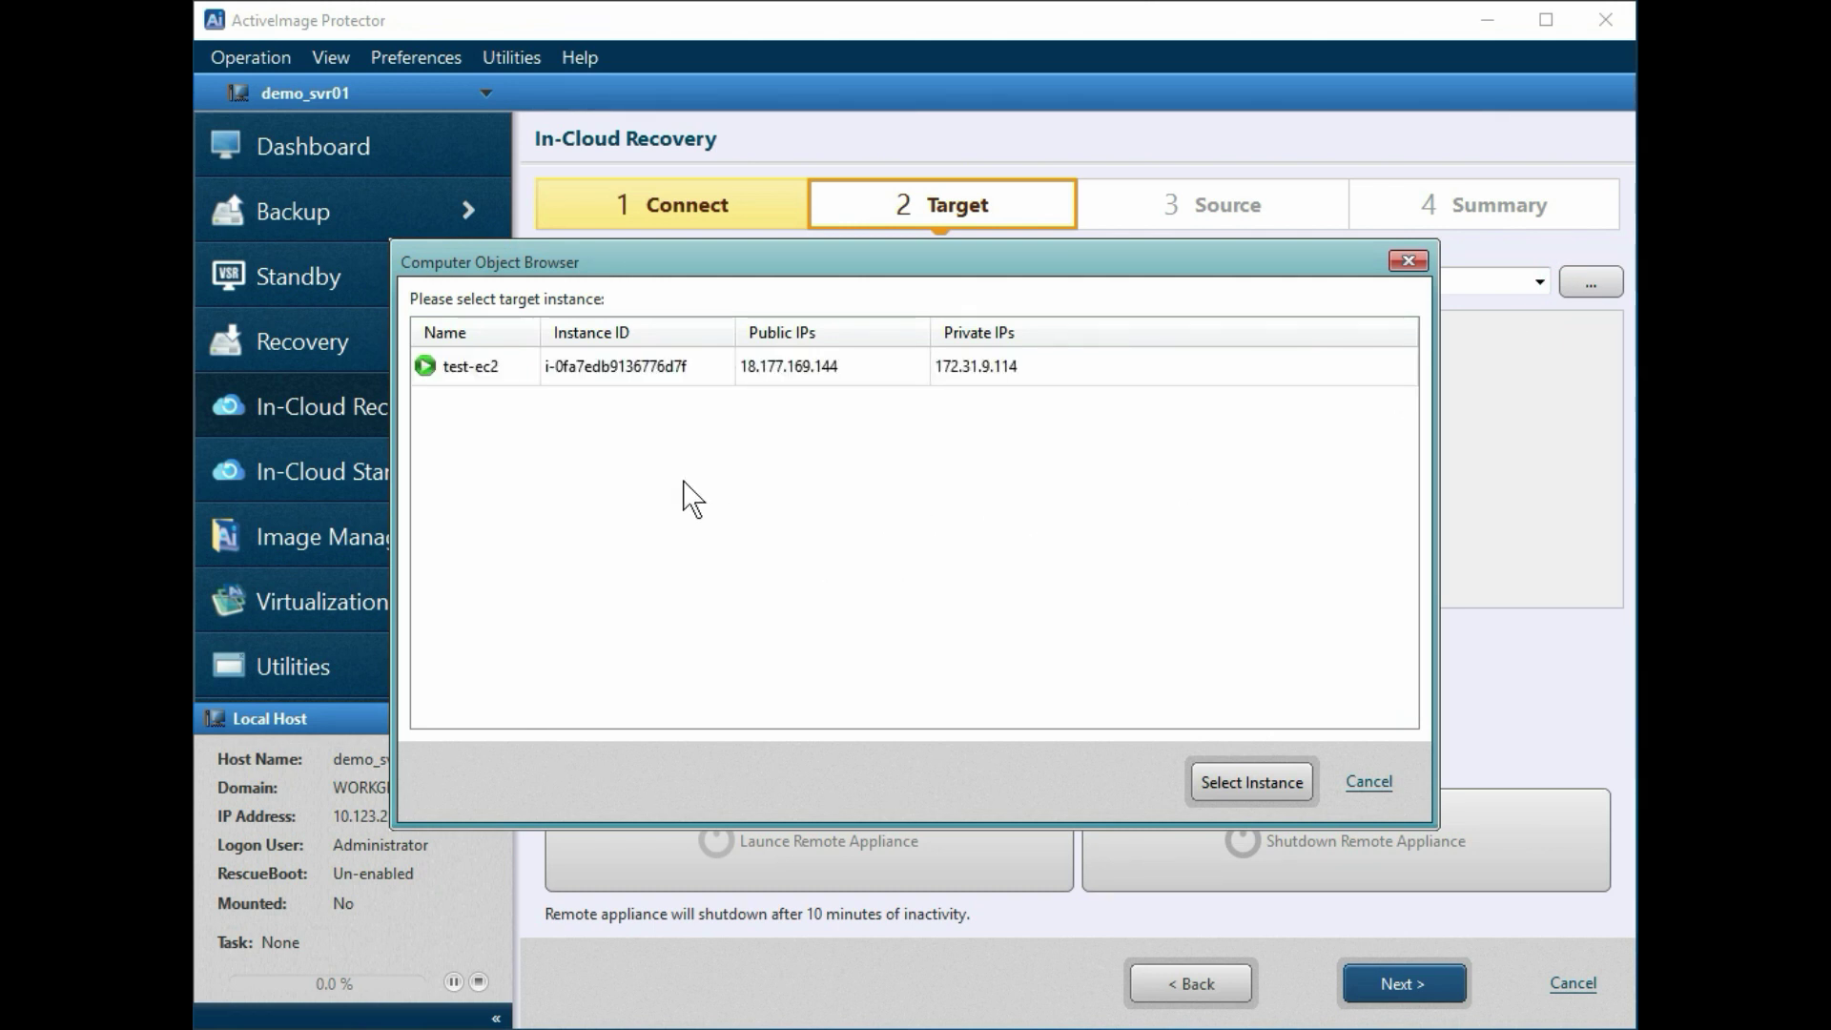
left_click(524, 374)
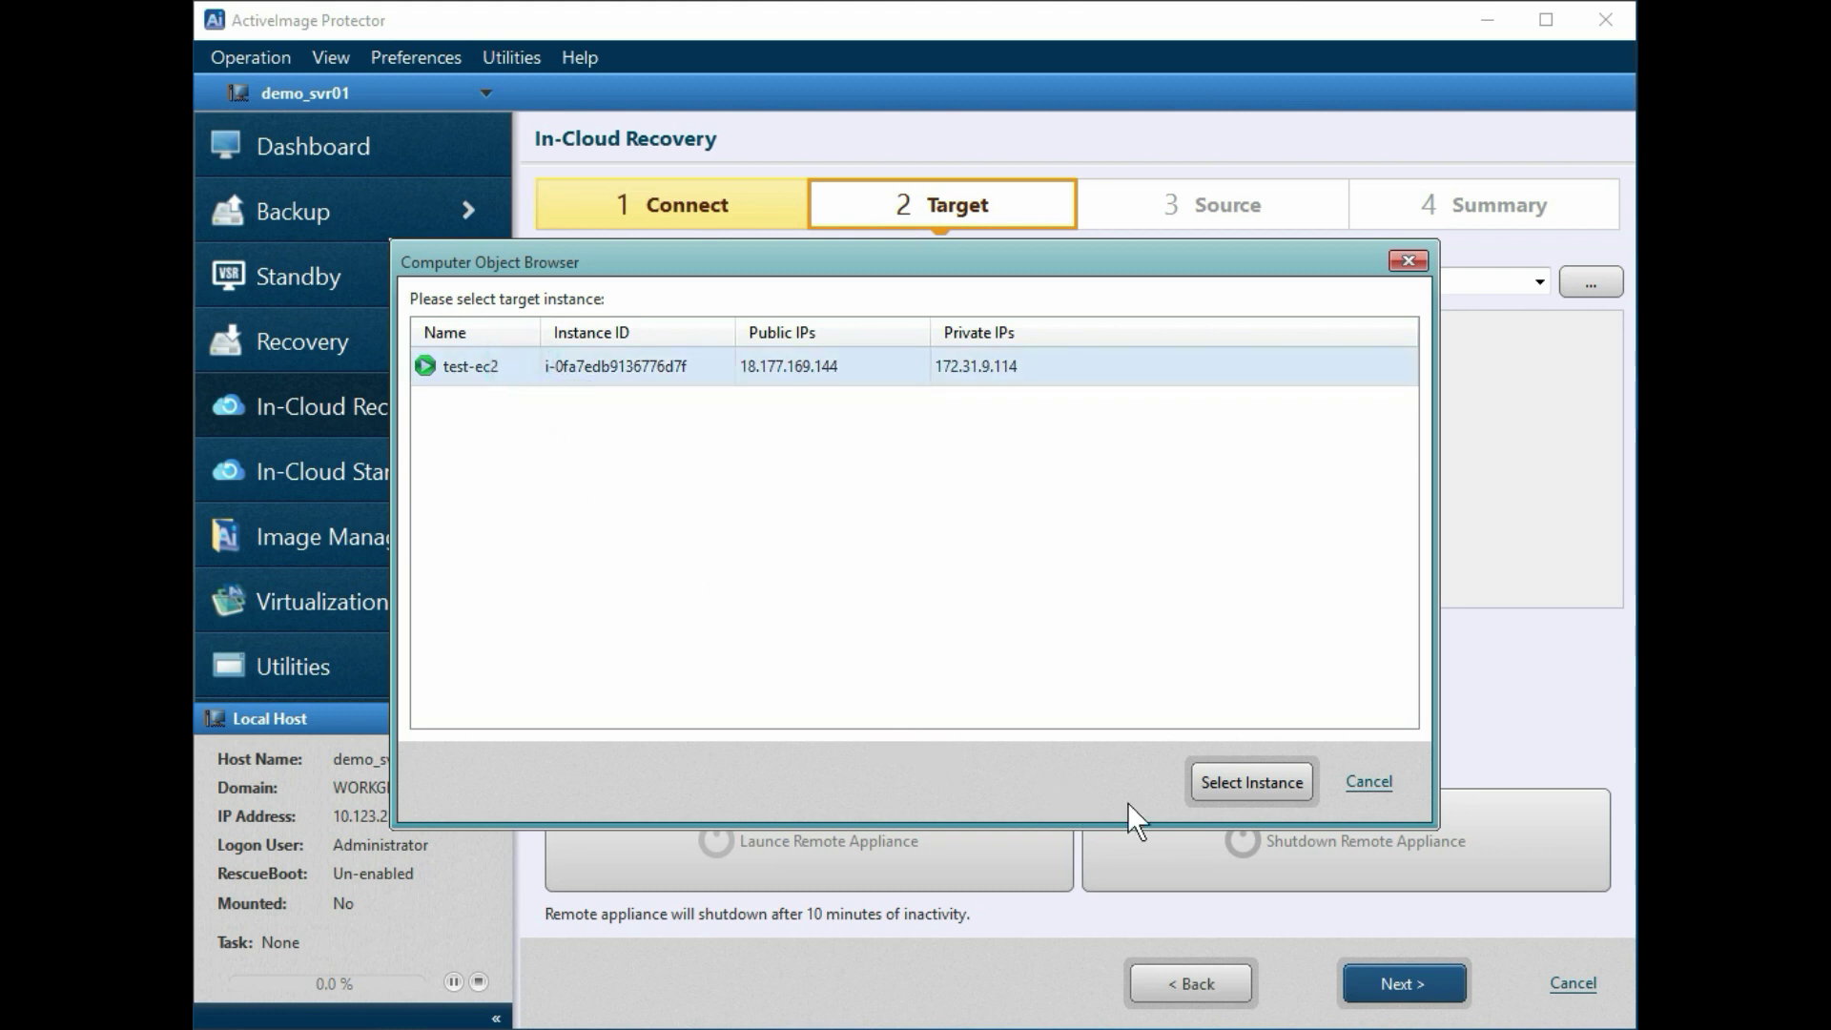
left_click(1247, 788)
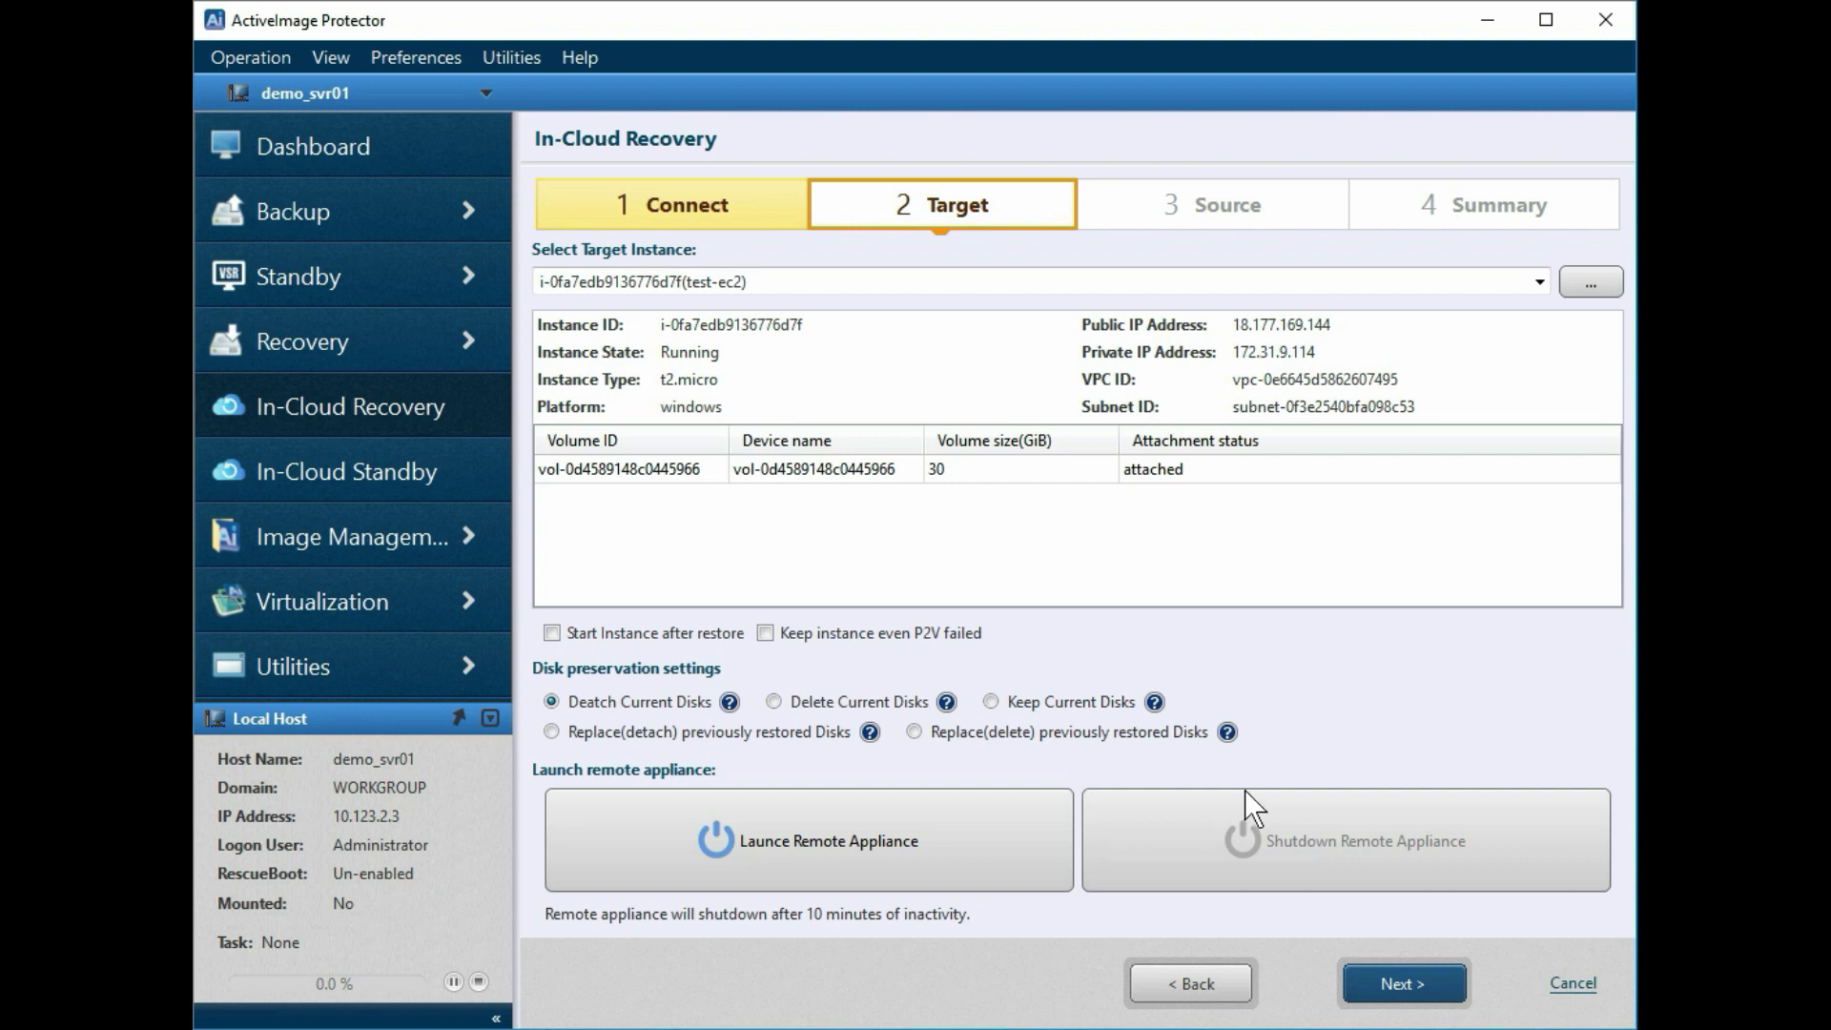
Compare the disk preservation options, settle on Detach Current Disks, and launch the remote appliance
left_click(772, 701)
left_click(991, 701)
left_click(552, 731)
left_click(914, 732)
left_click(552, 702)
left_click(719, 866)
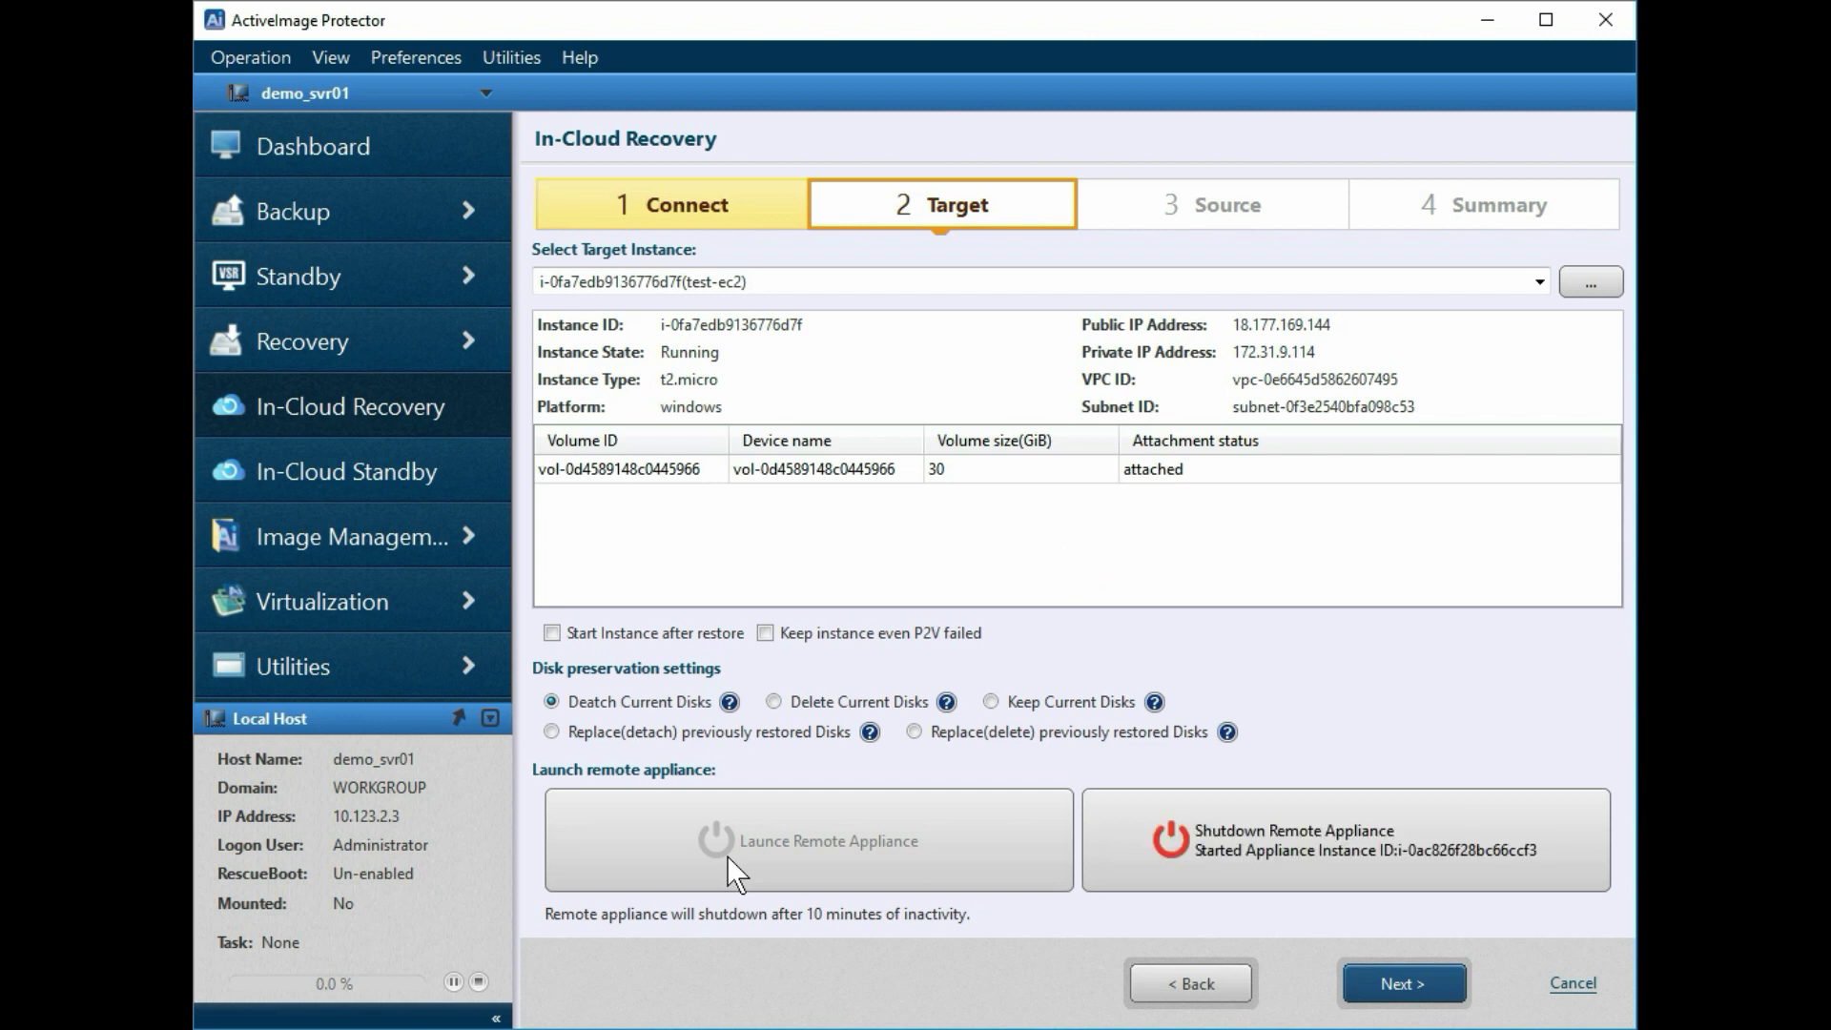
Log in to Amazon S3 as the source with the pasted access key ID and secret key
left_click(1360, 983)
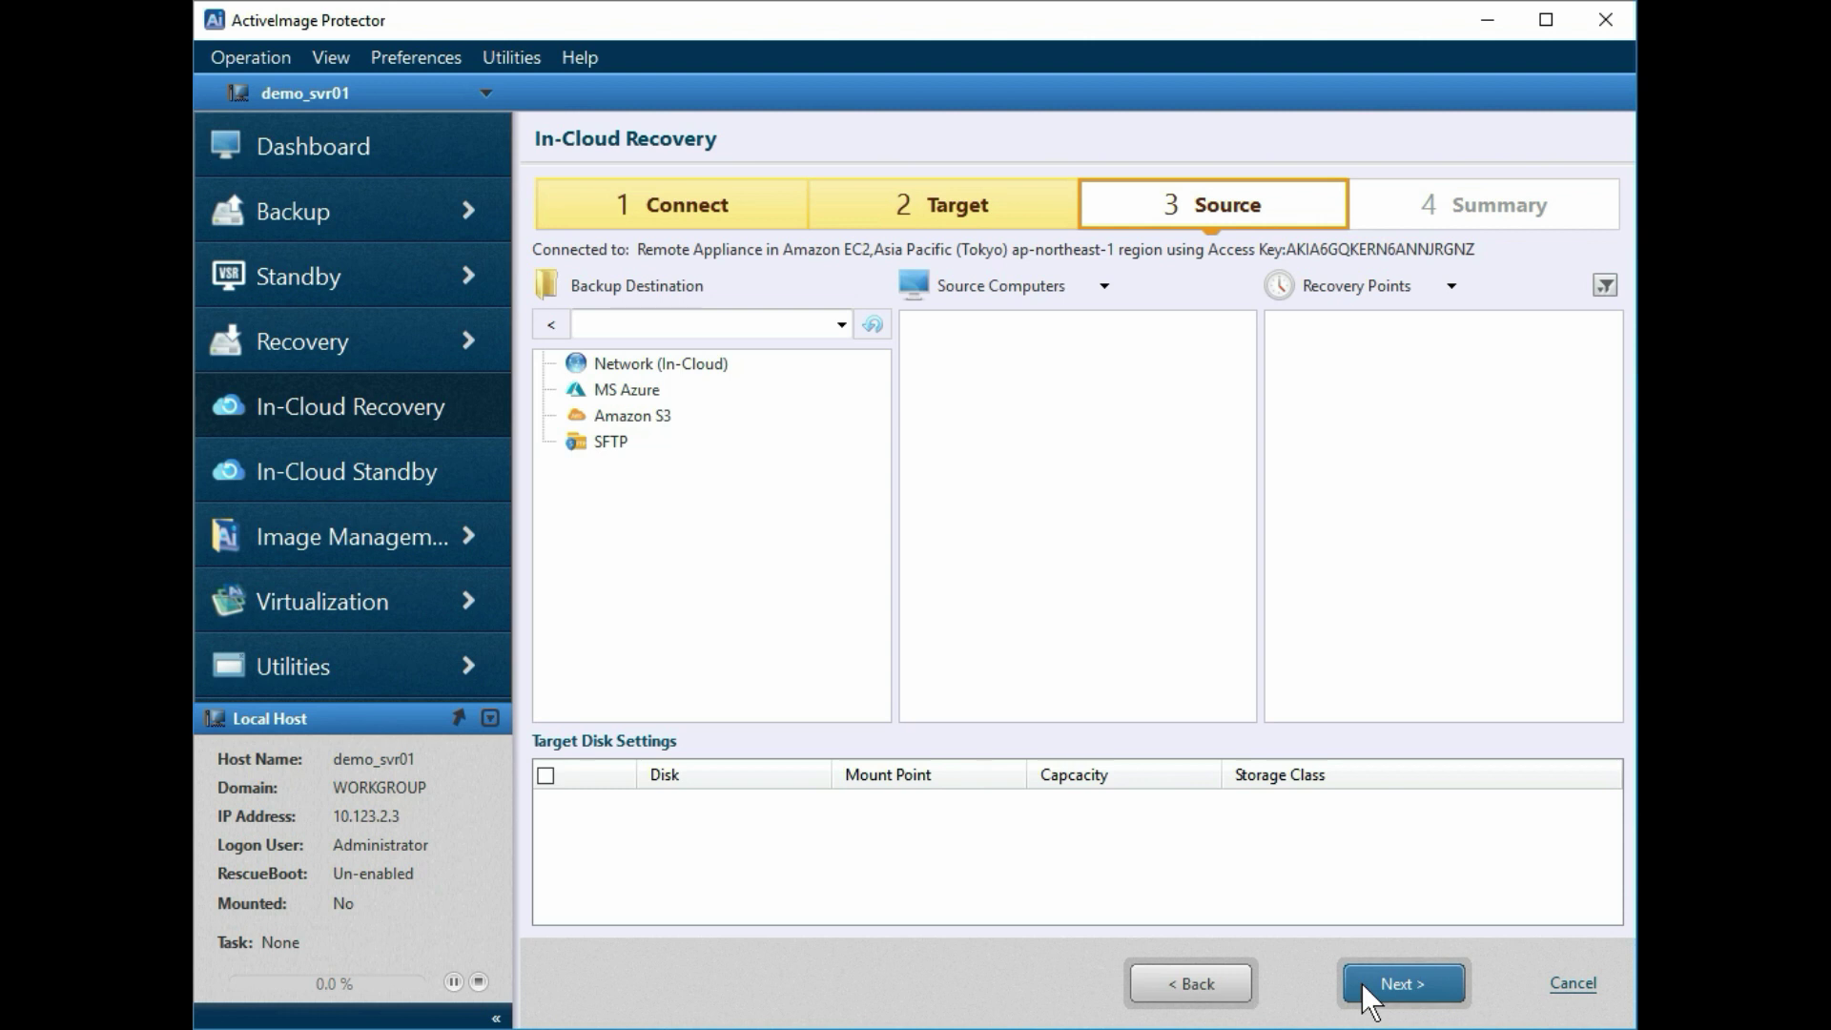
left_click(645, 418)
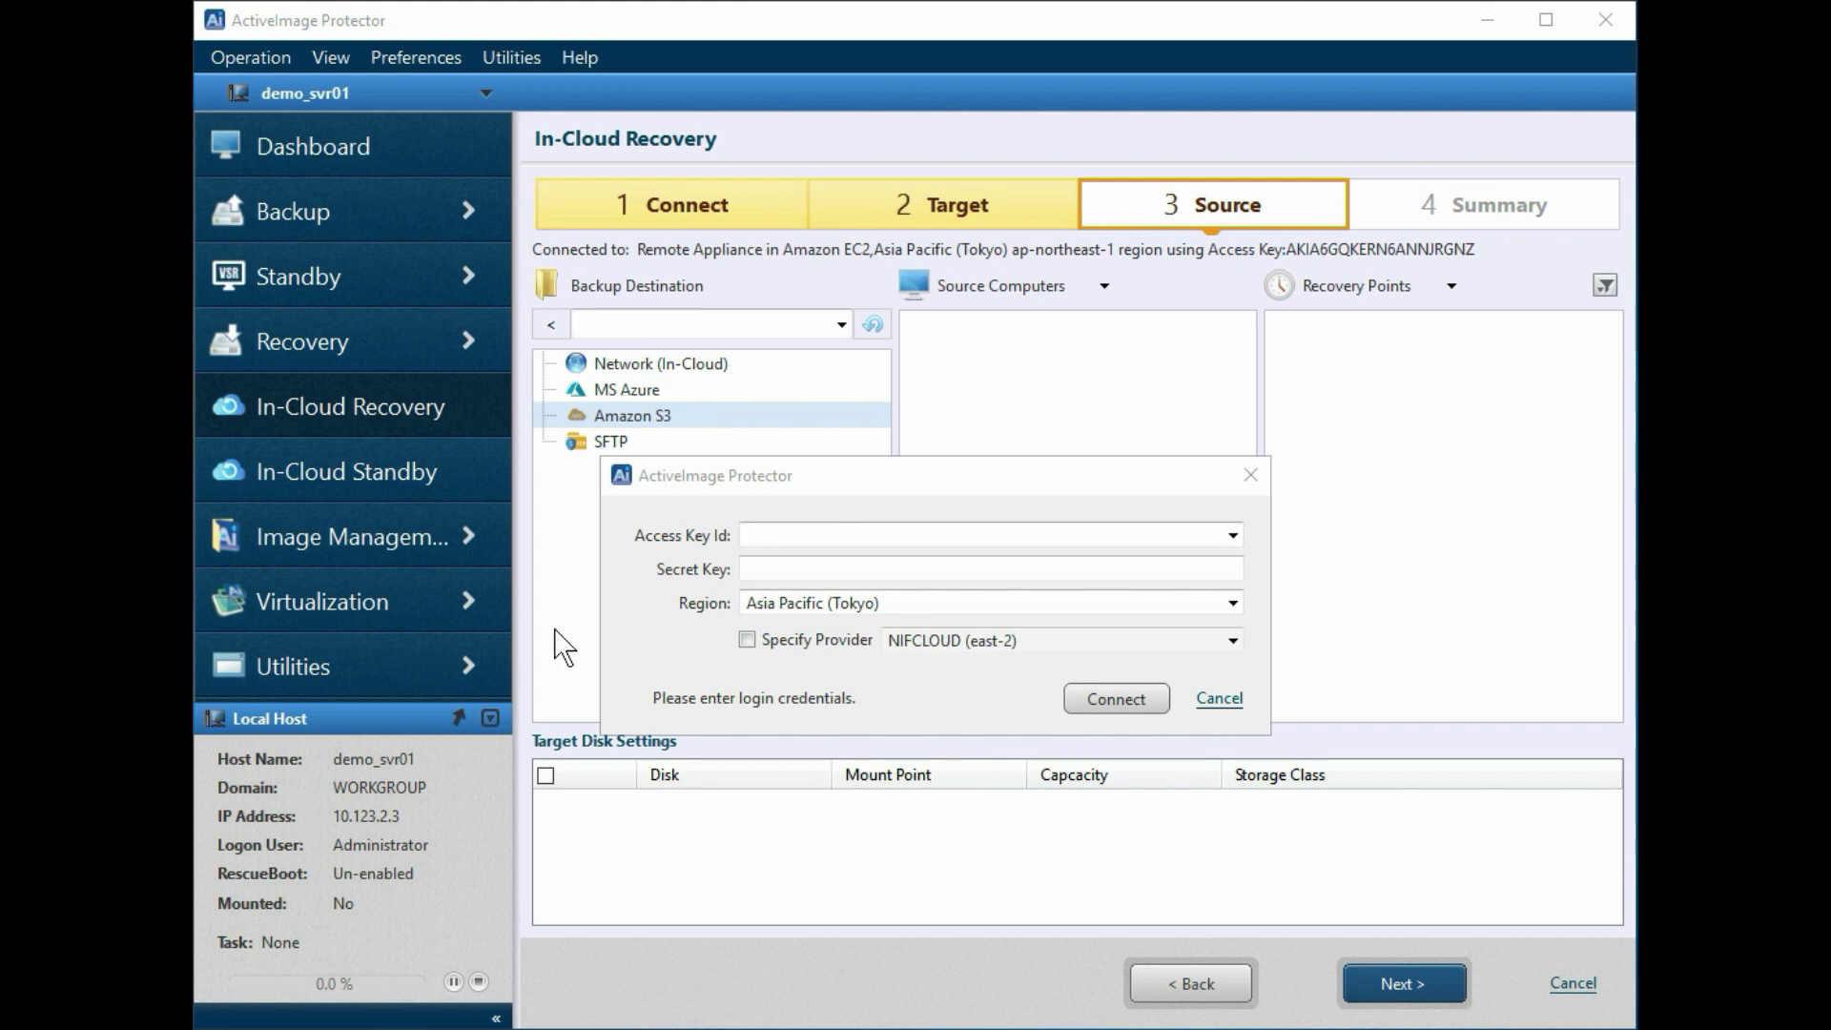
left_click(773, 536)
key("ctrl+v")
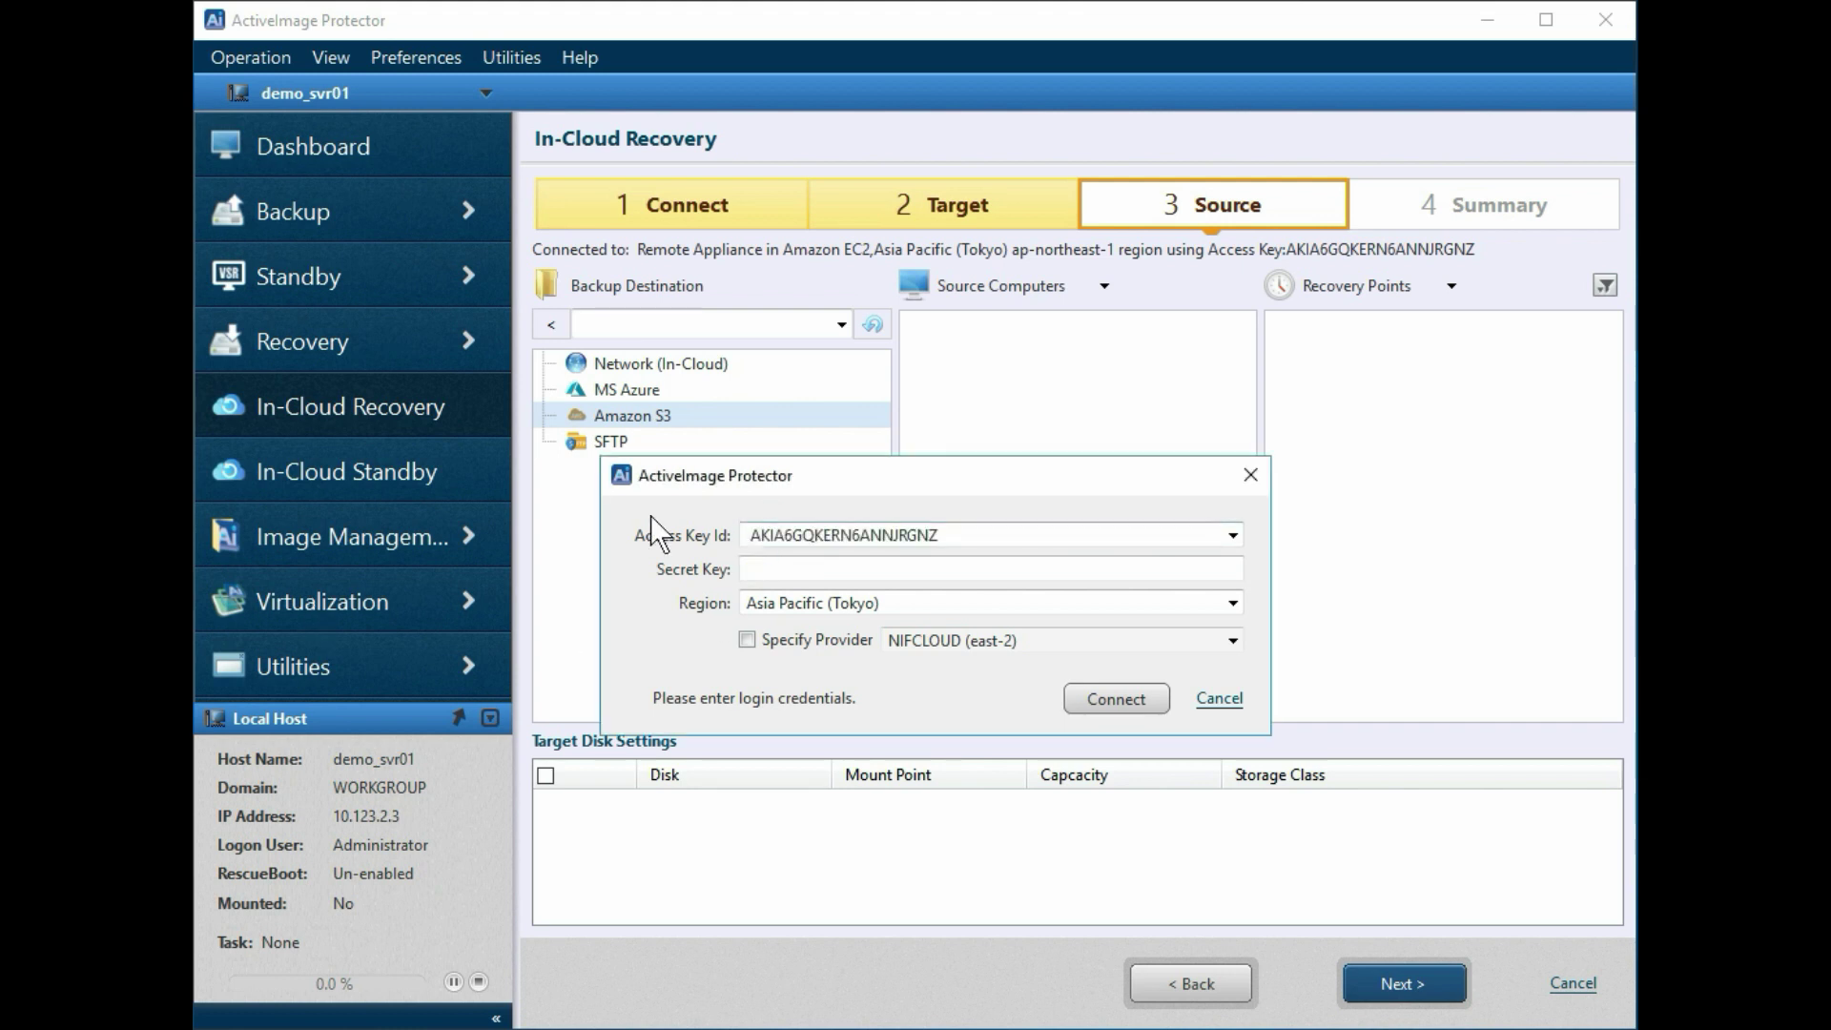
key("ctrl+v")
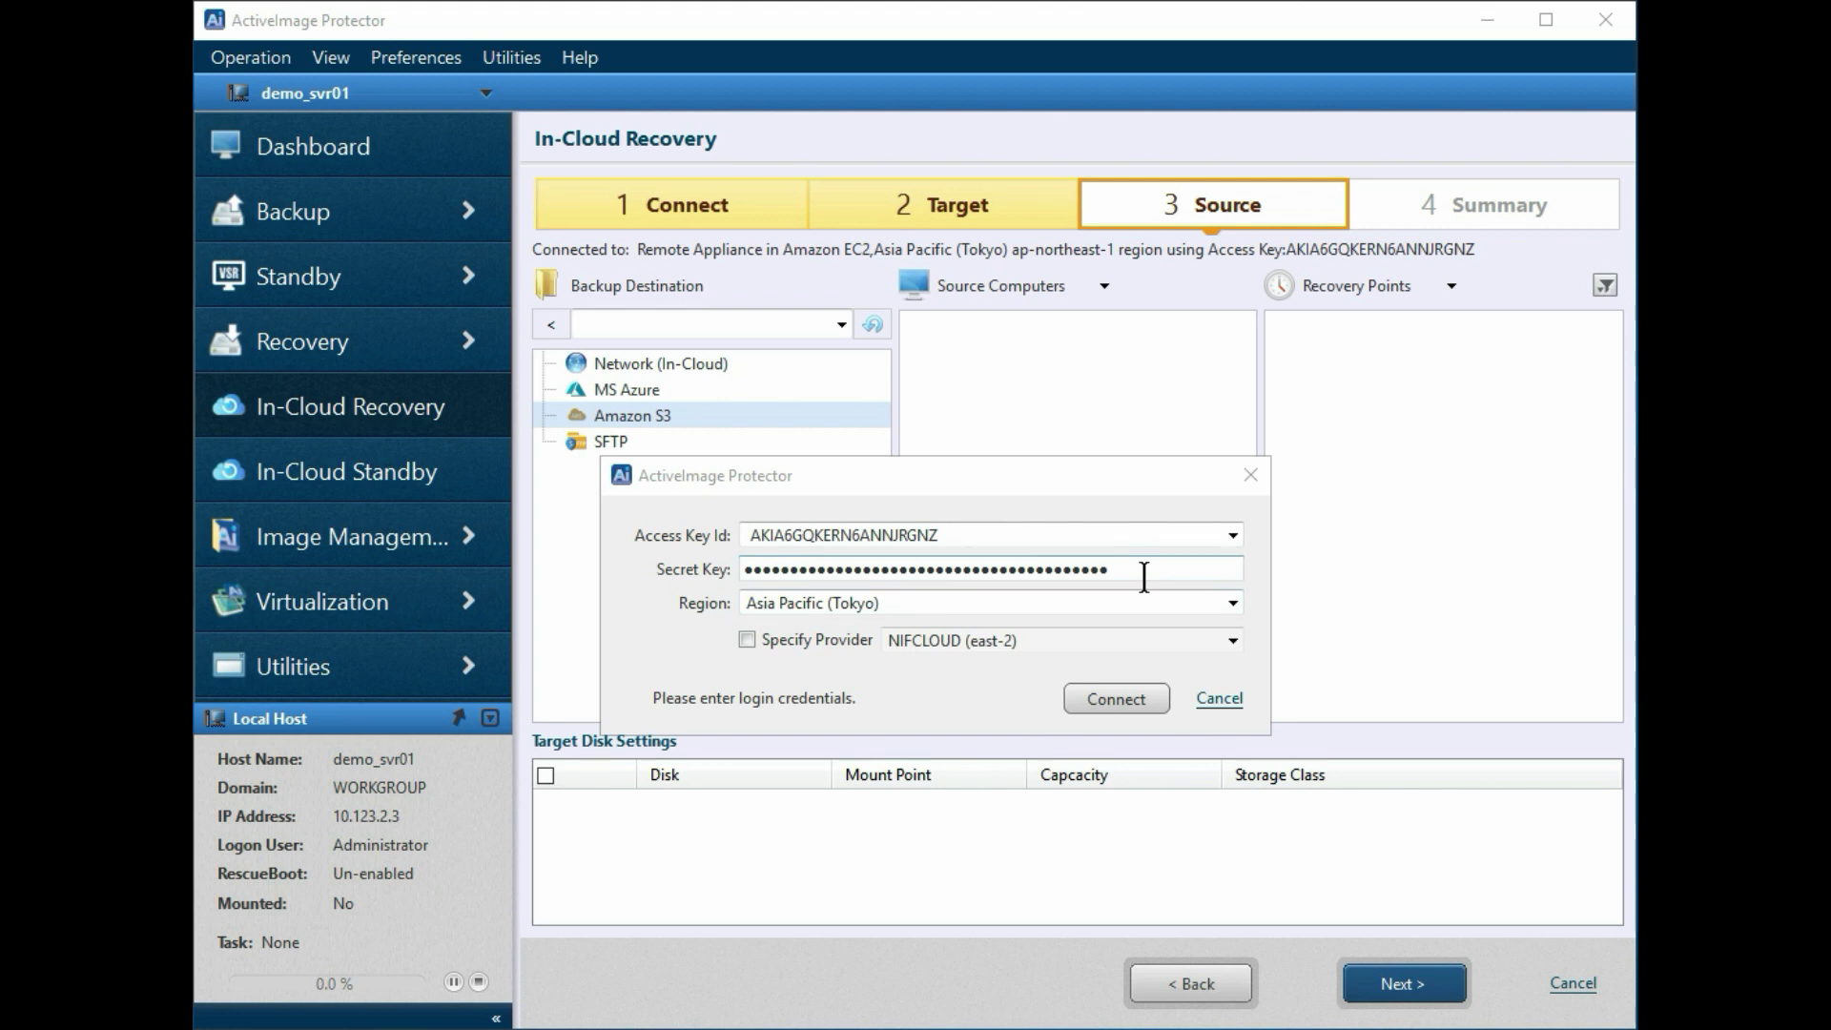
left_click(1114, 701)
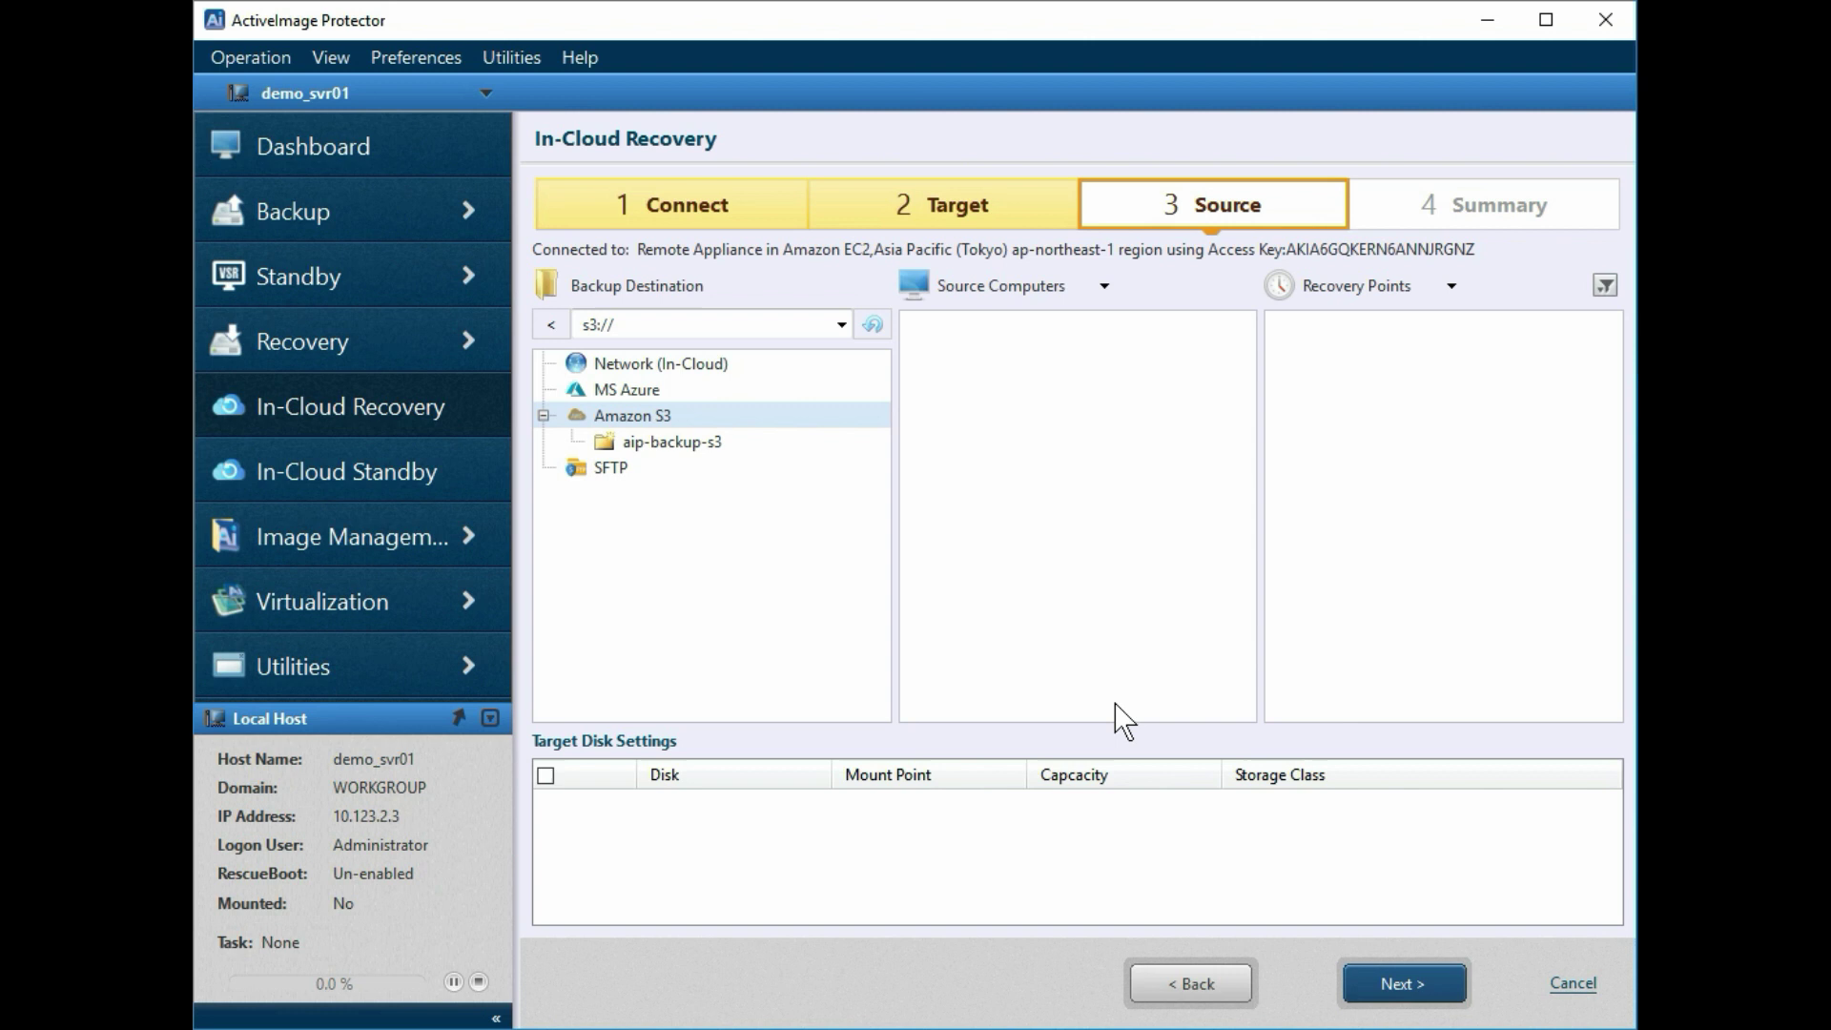
Select source computer ec2amaz-0ak38kn under aip-backup-s3 > test-ec2 and go to the Summary
left_click(672, 444)
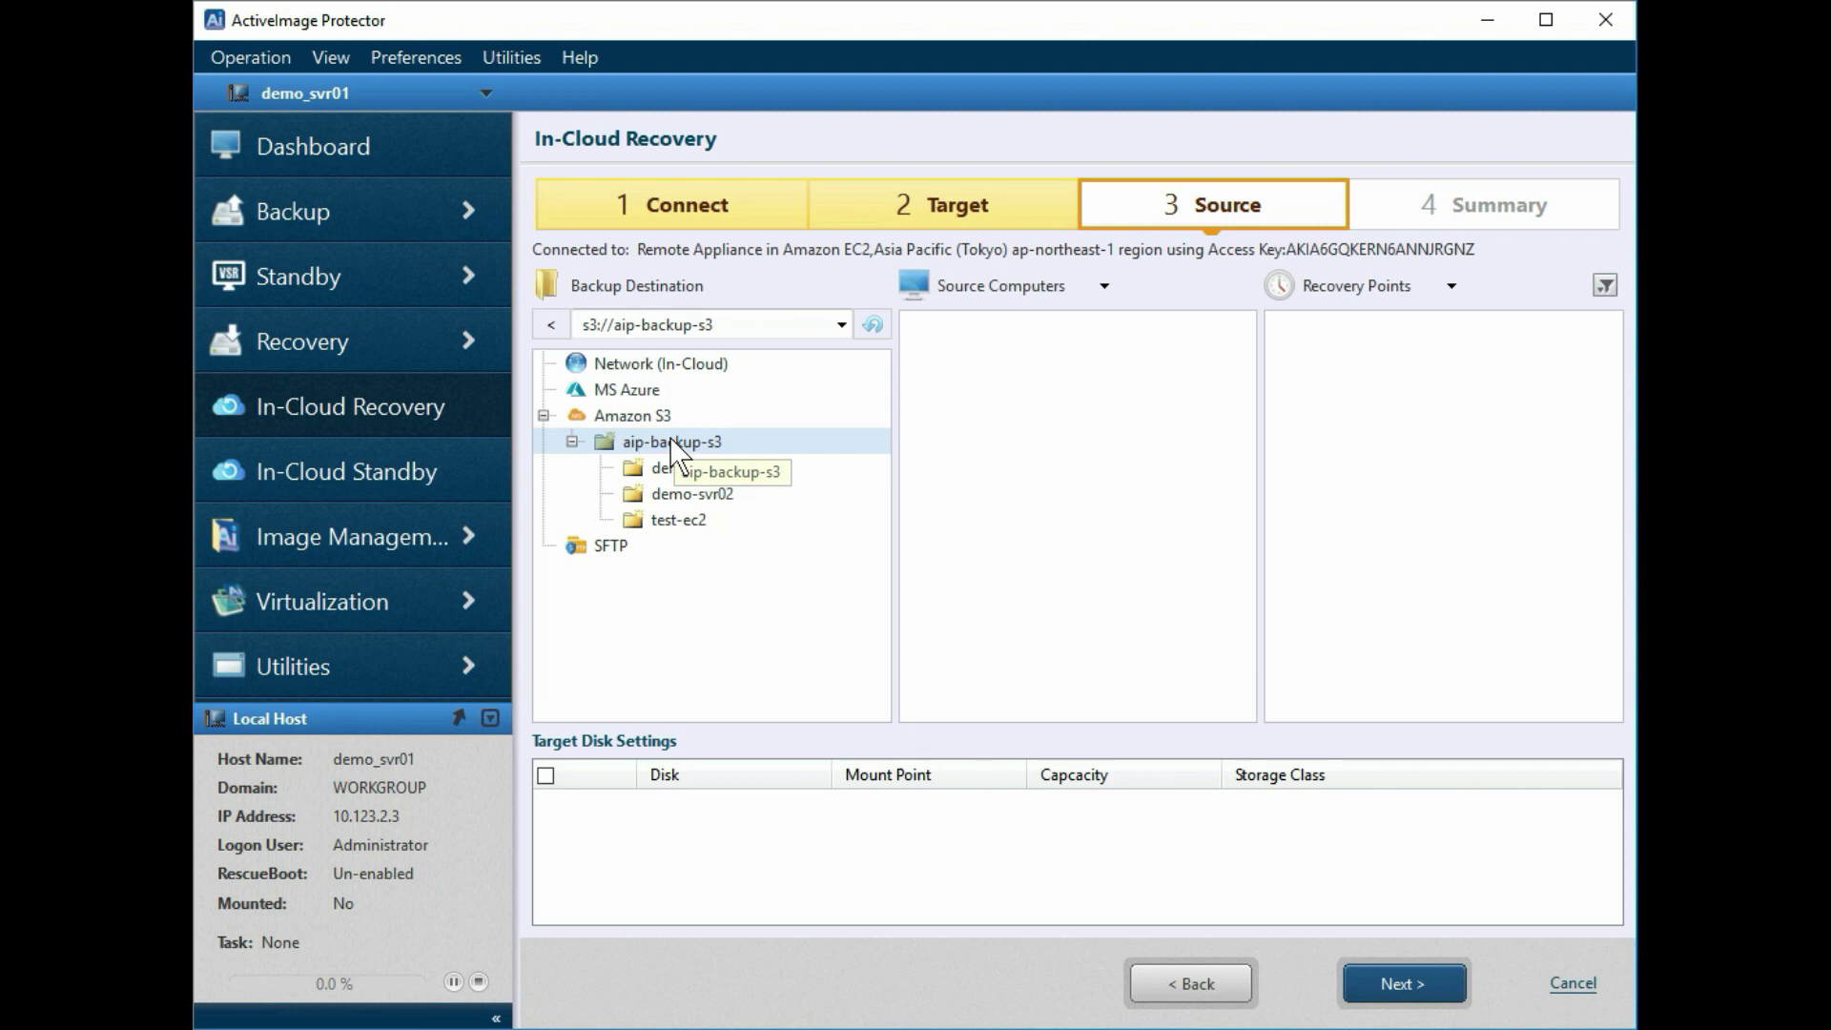
left_click(679, 520)
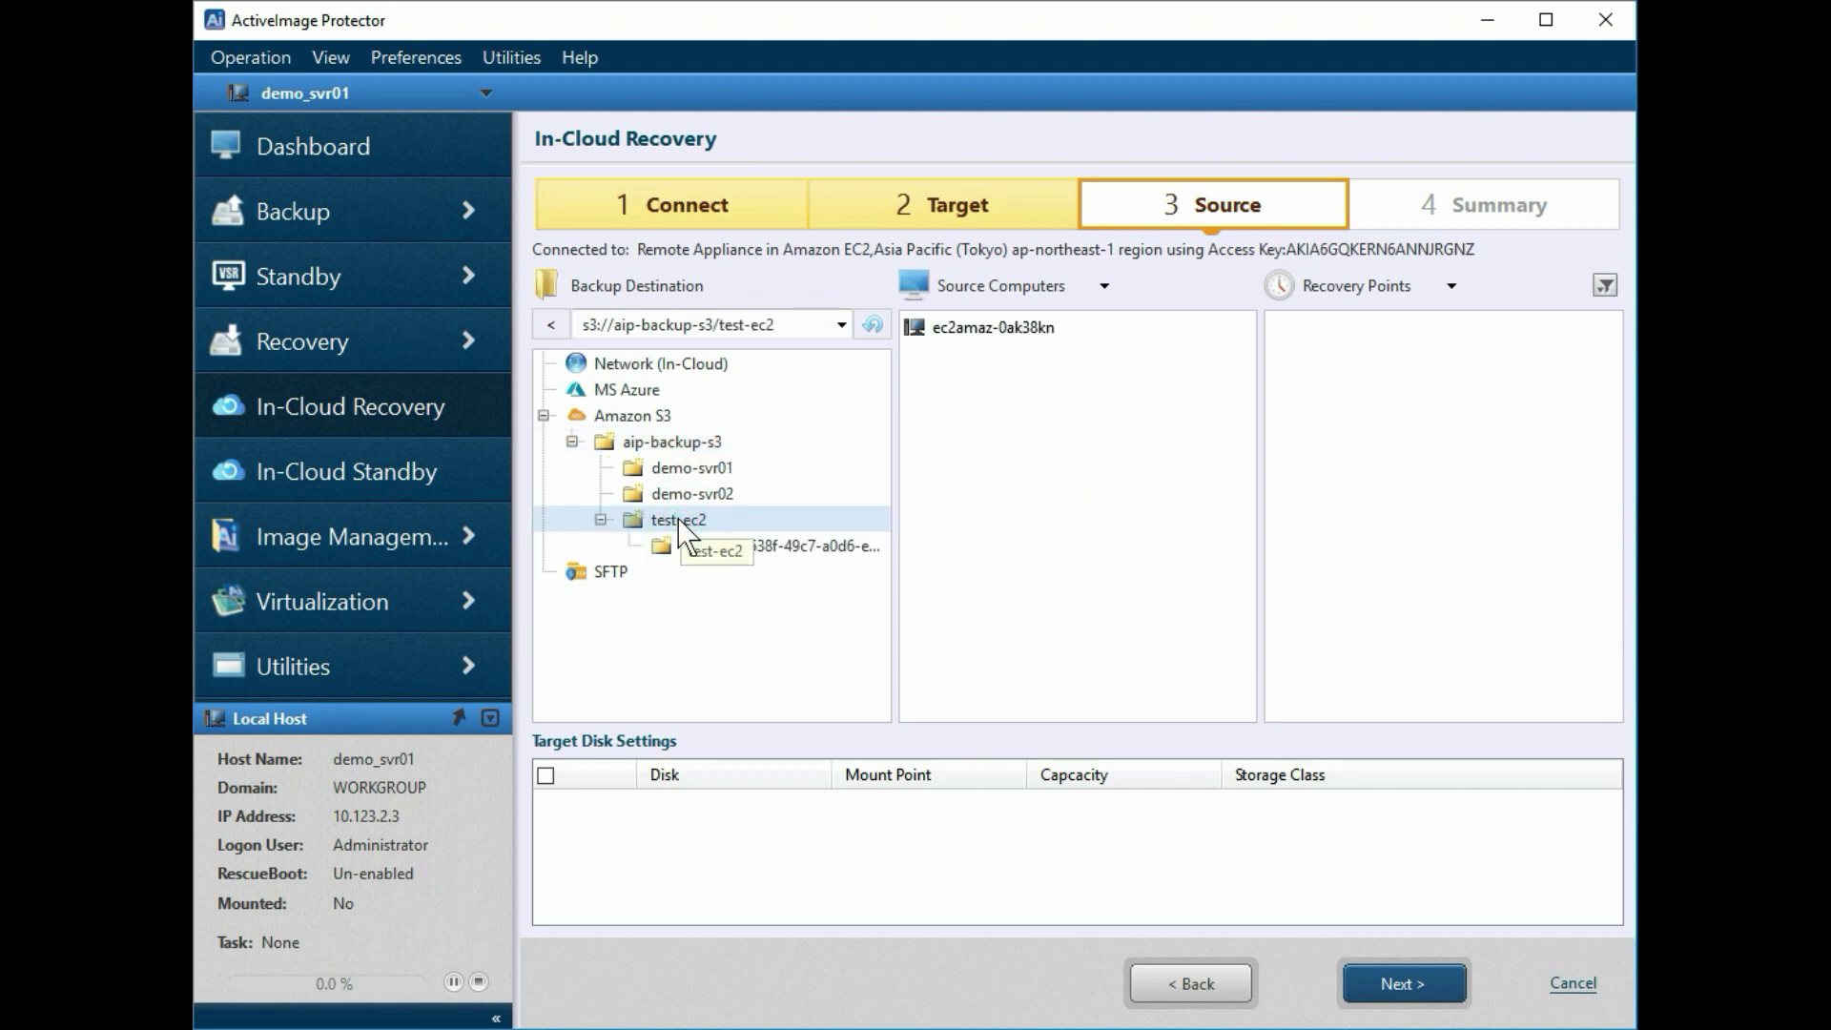
left_click(991, 329)
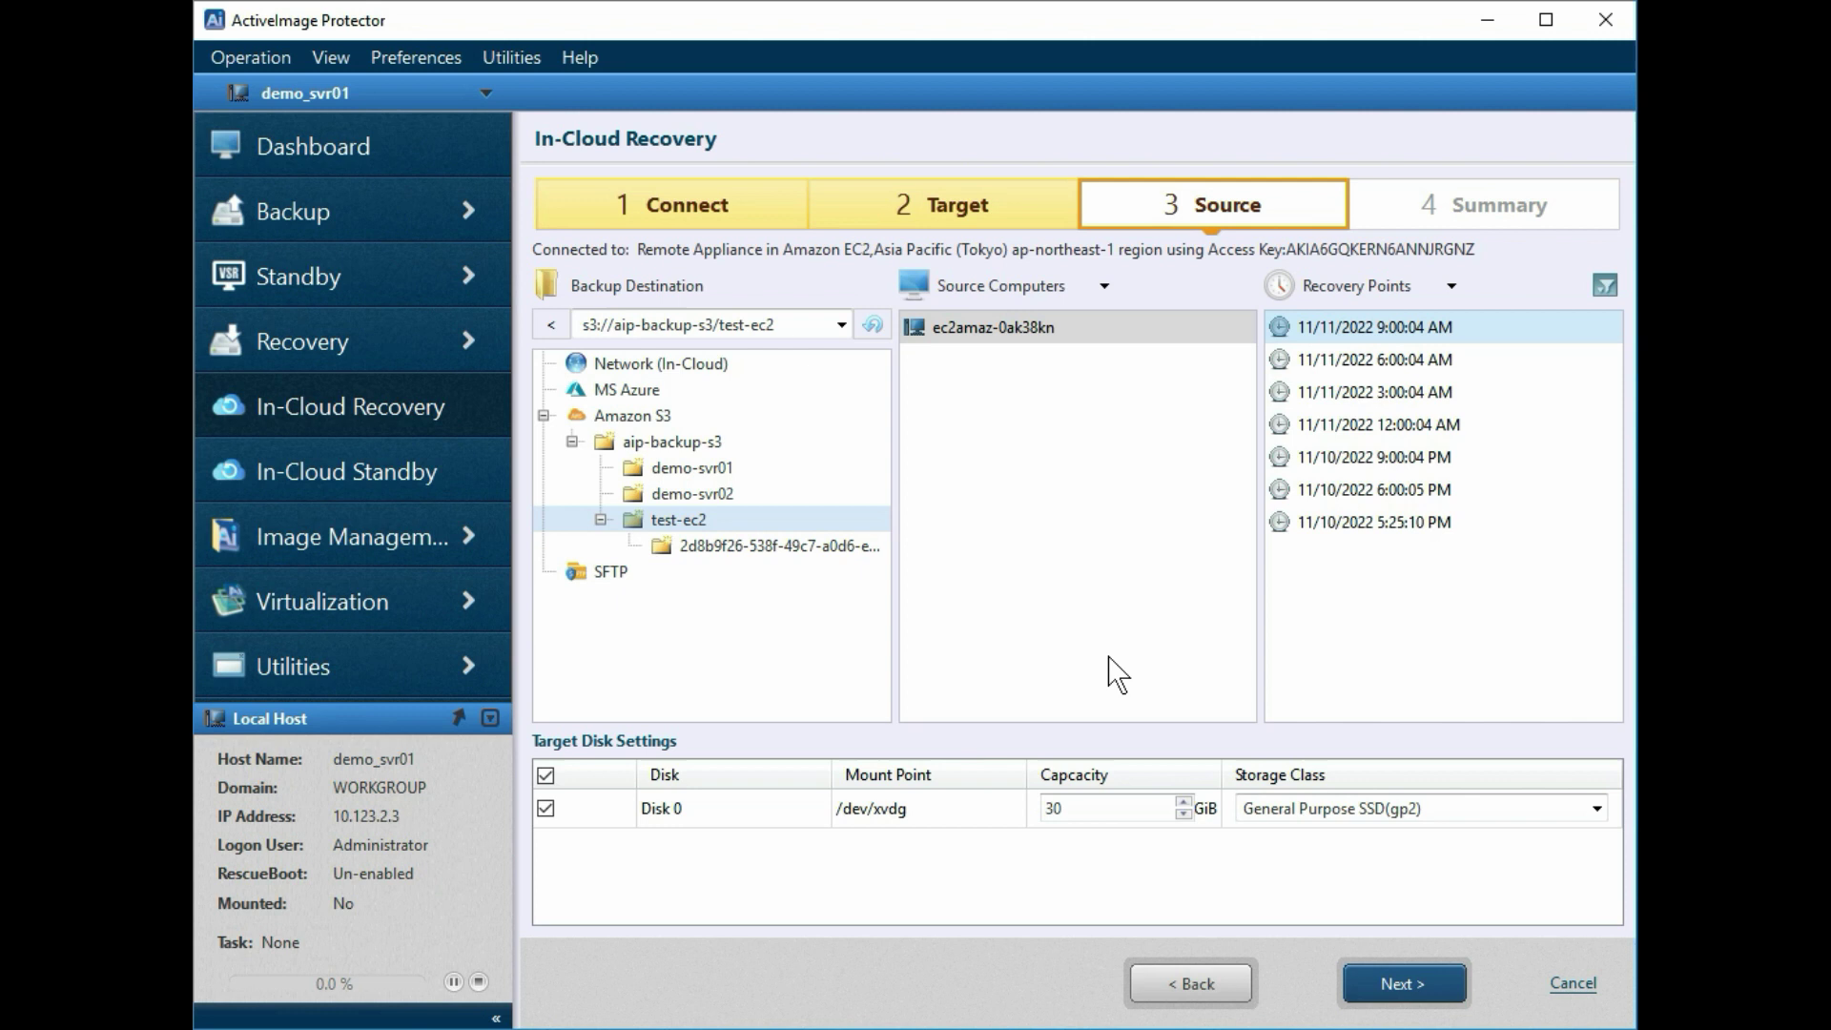
left_click(1367, 982)
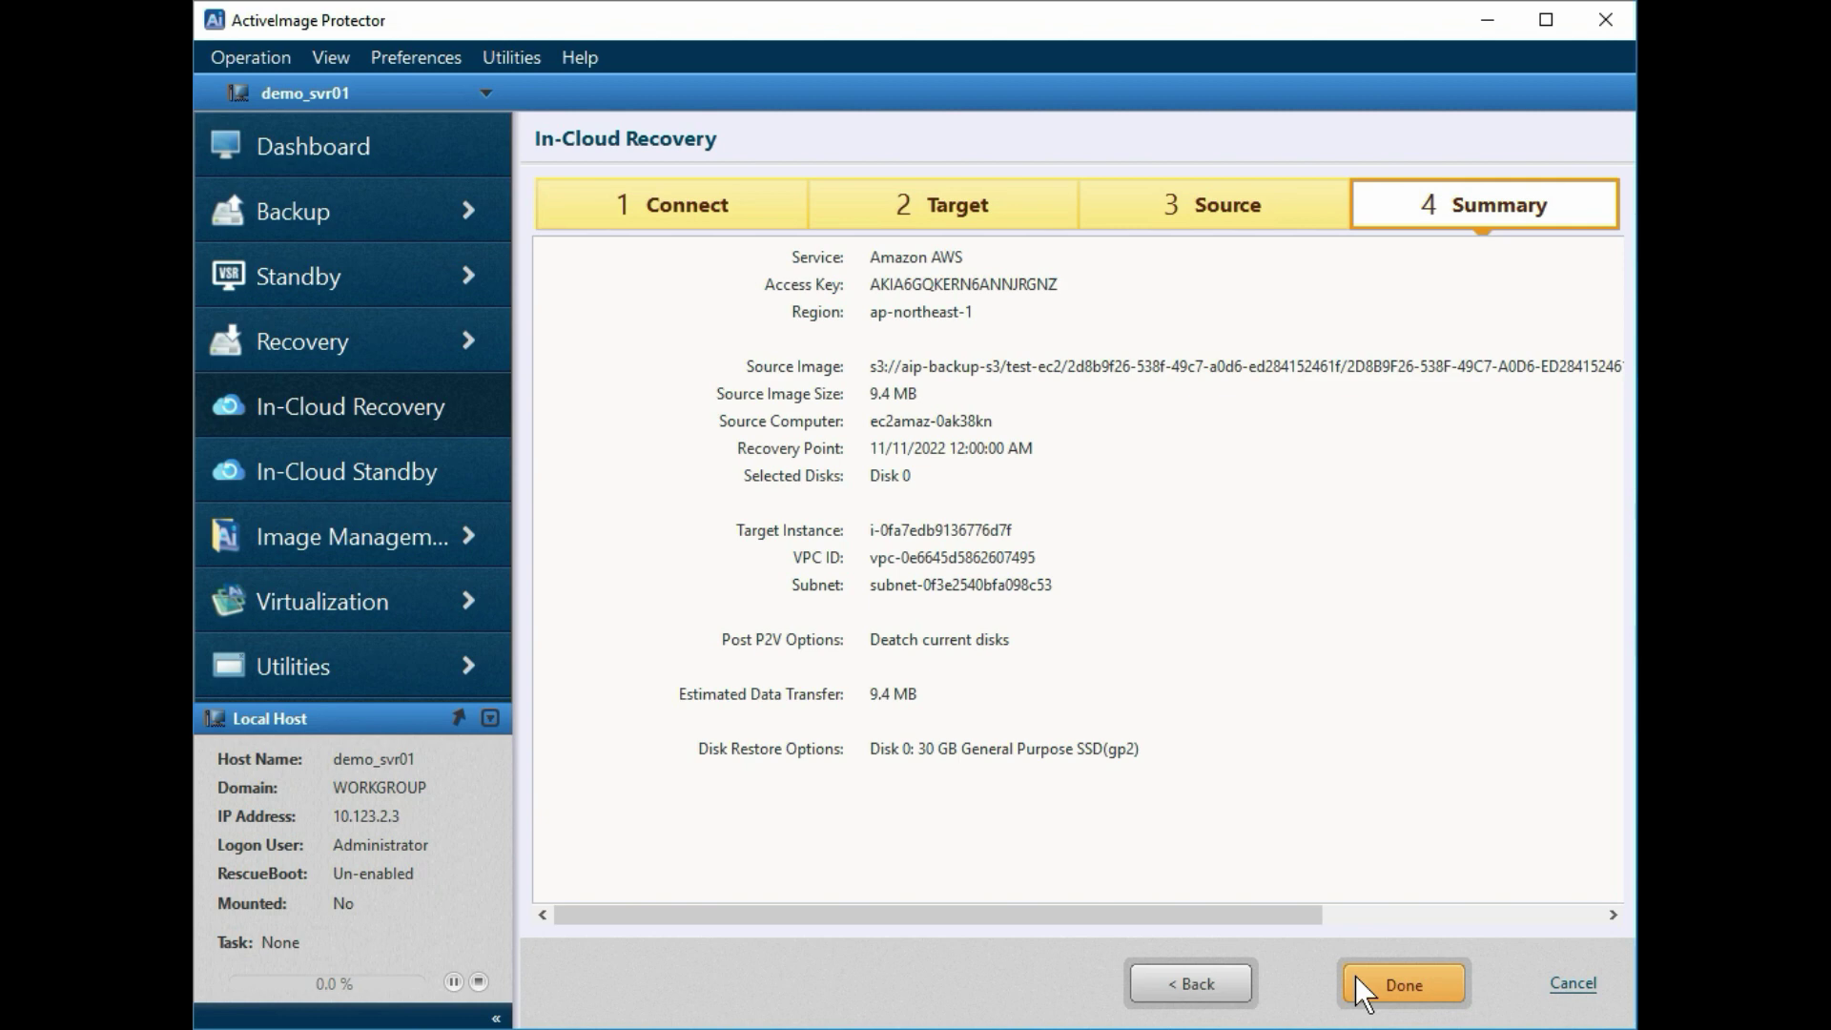
Finish the wizard to run the CLOUD_RESTORE_Quick_5027 restore job
left_click(1354, 976)
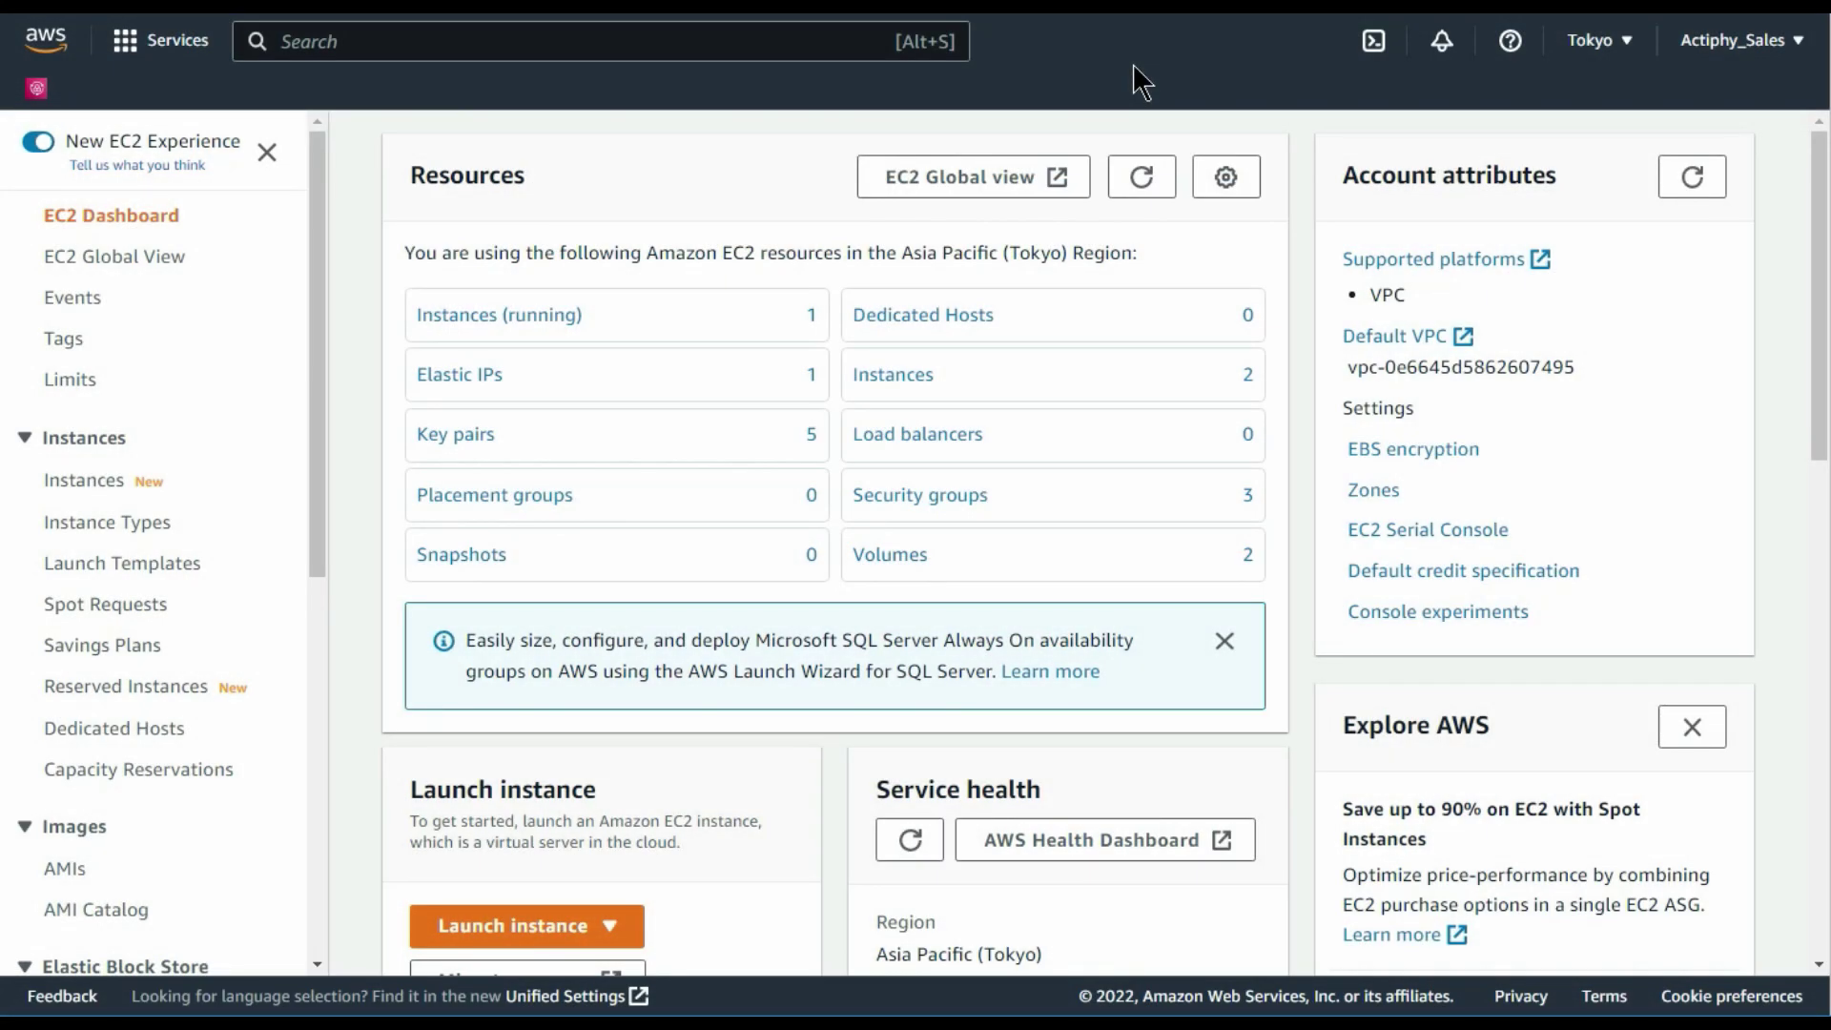
left_click_drag(322, 249, 286, 545)
left_click(80, 443)
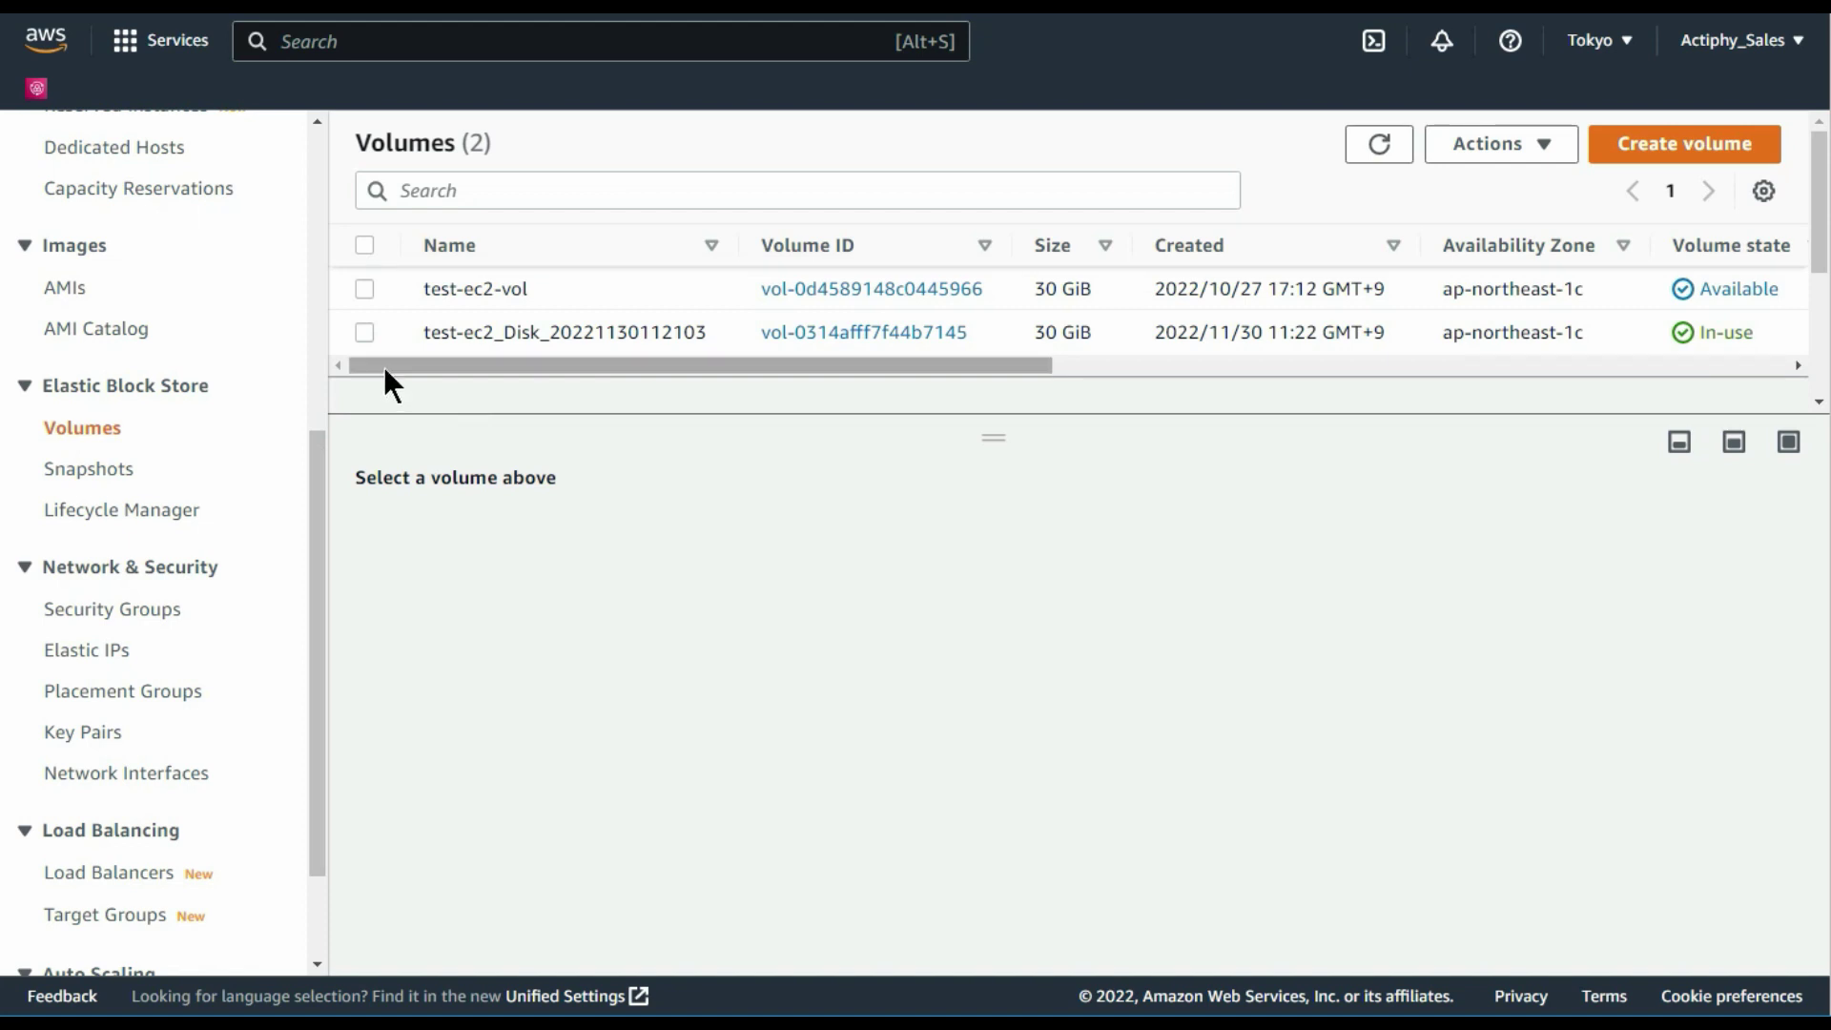
left_click(365, 334)
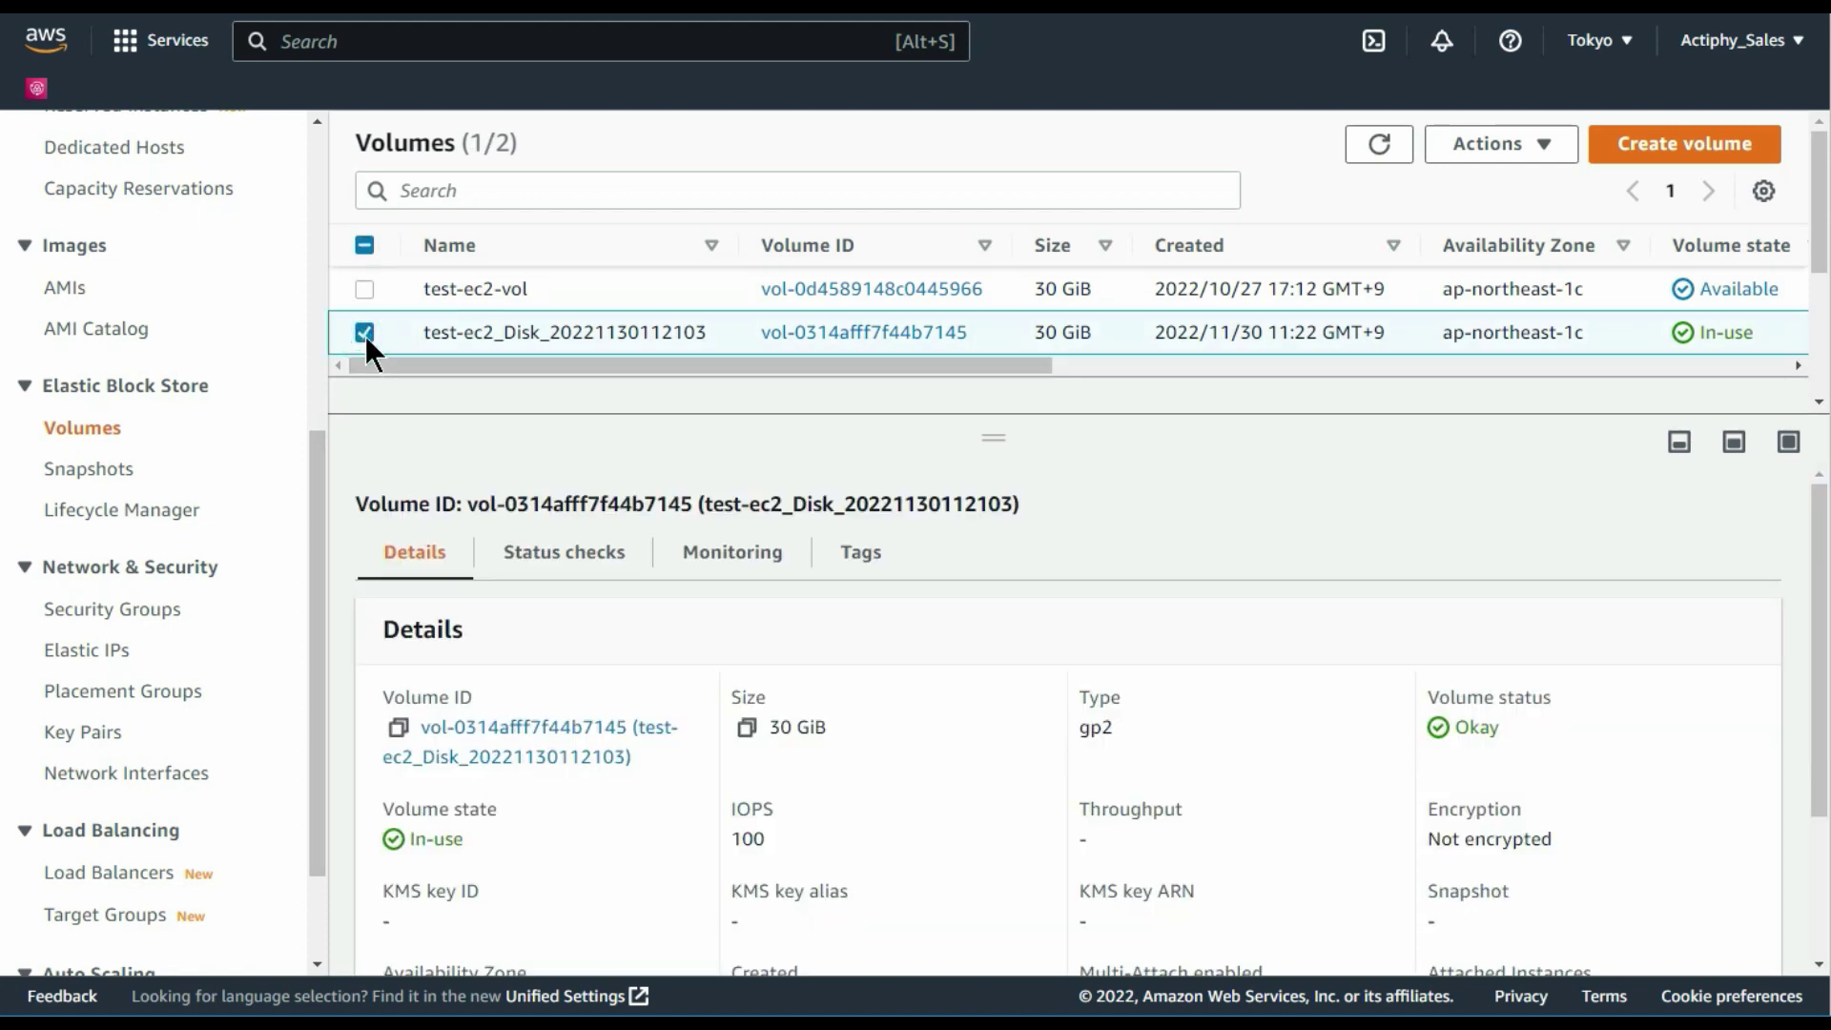
left_click_drag(1819, 593, 1823, 683)
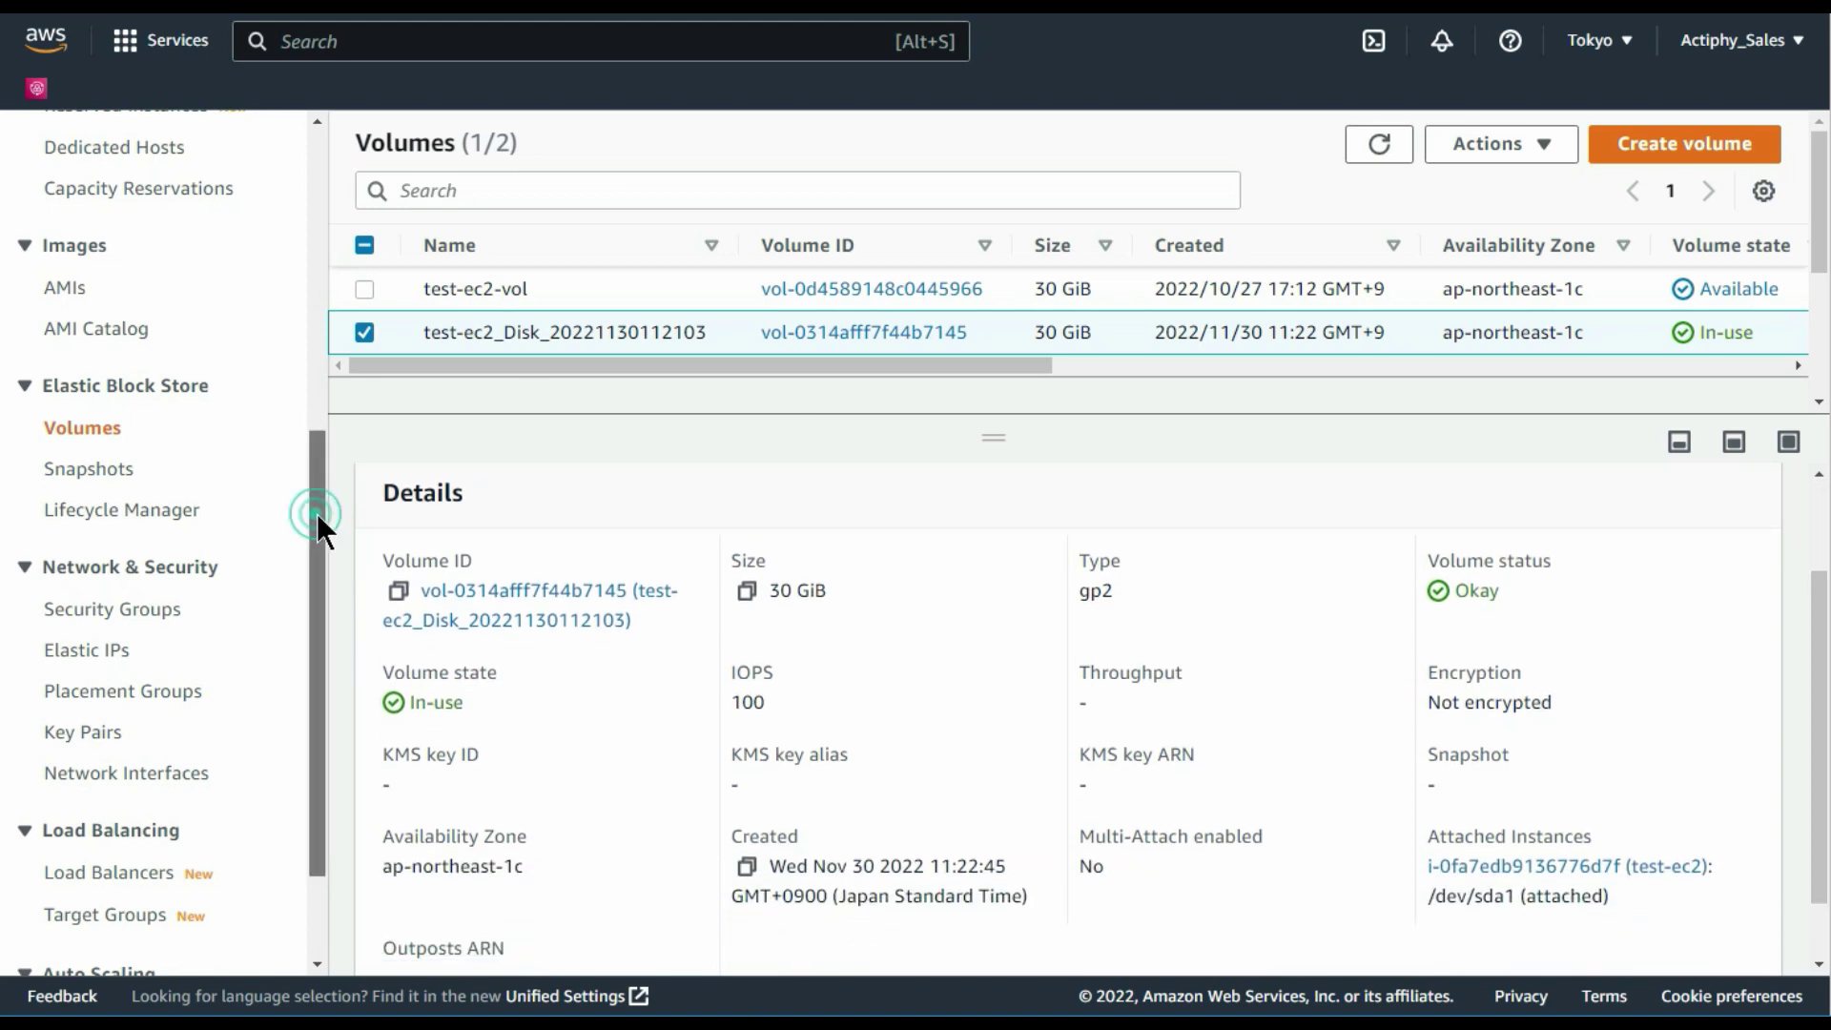
left_click_drag(316, 513, 354, 296)
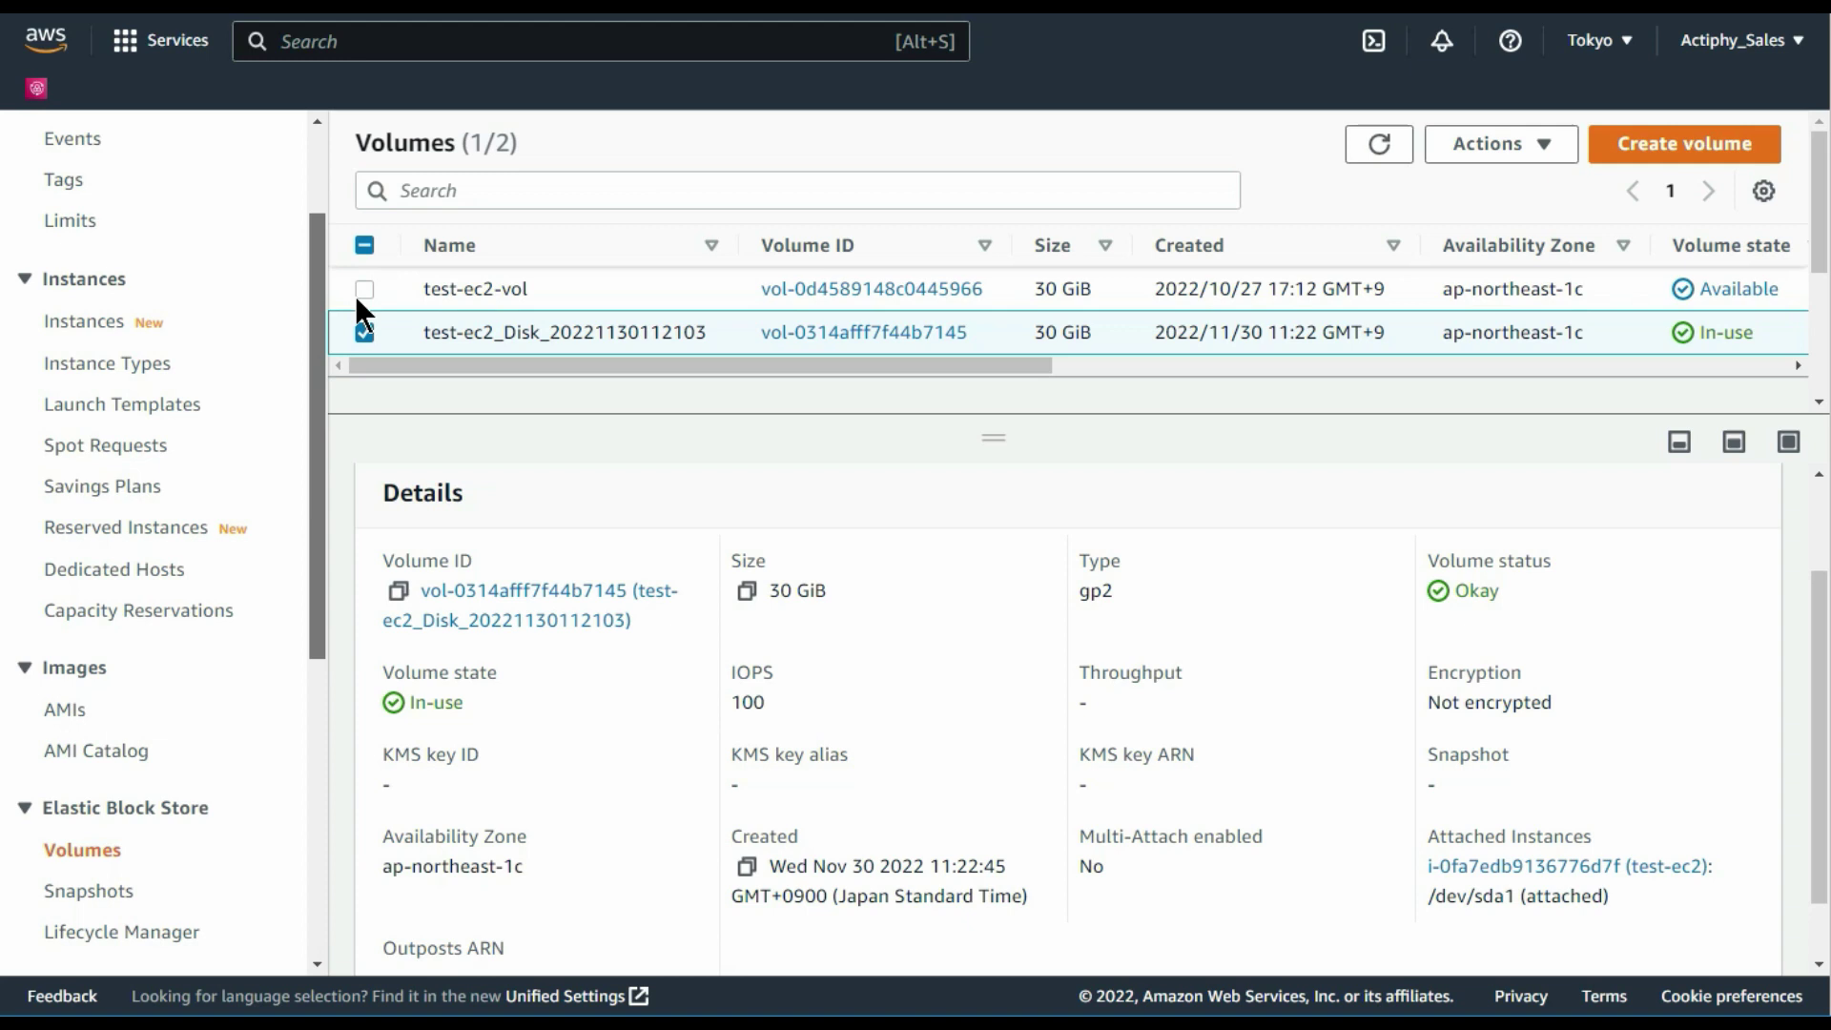
View test-ec2's Storage block devices, showing vol-0314afff7f44b7145 at /dev/sda1
left_click(89, 333)
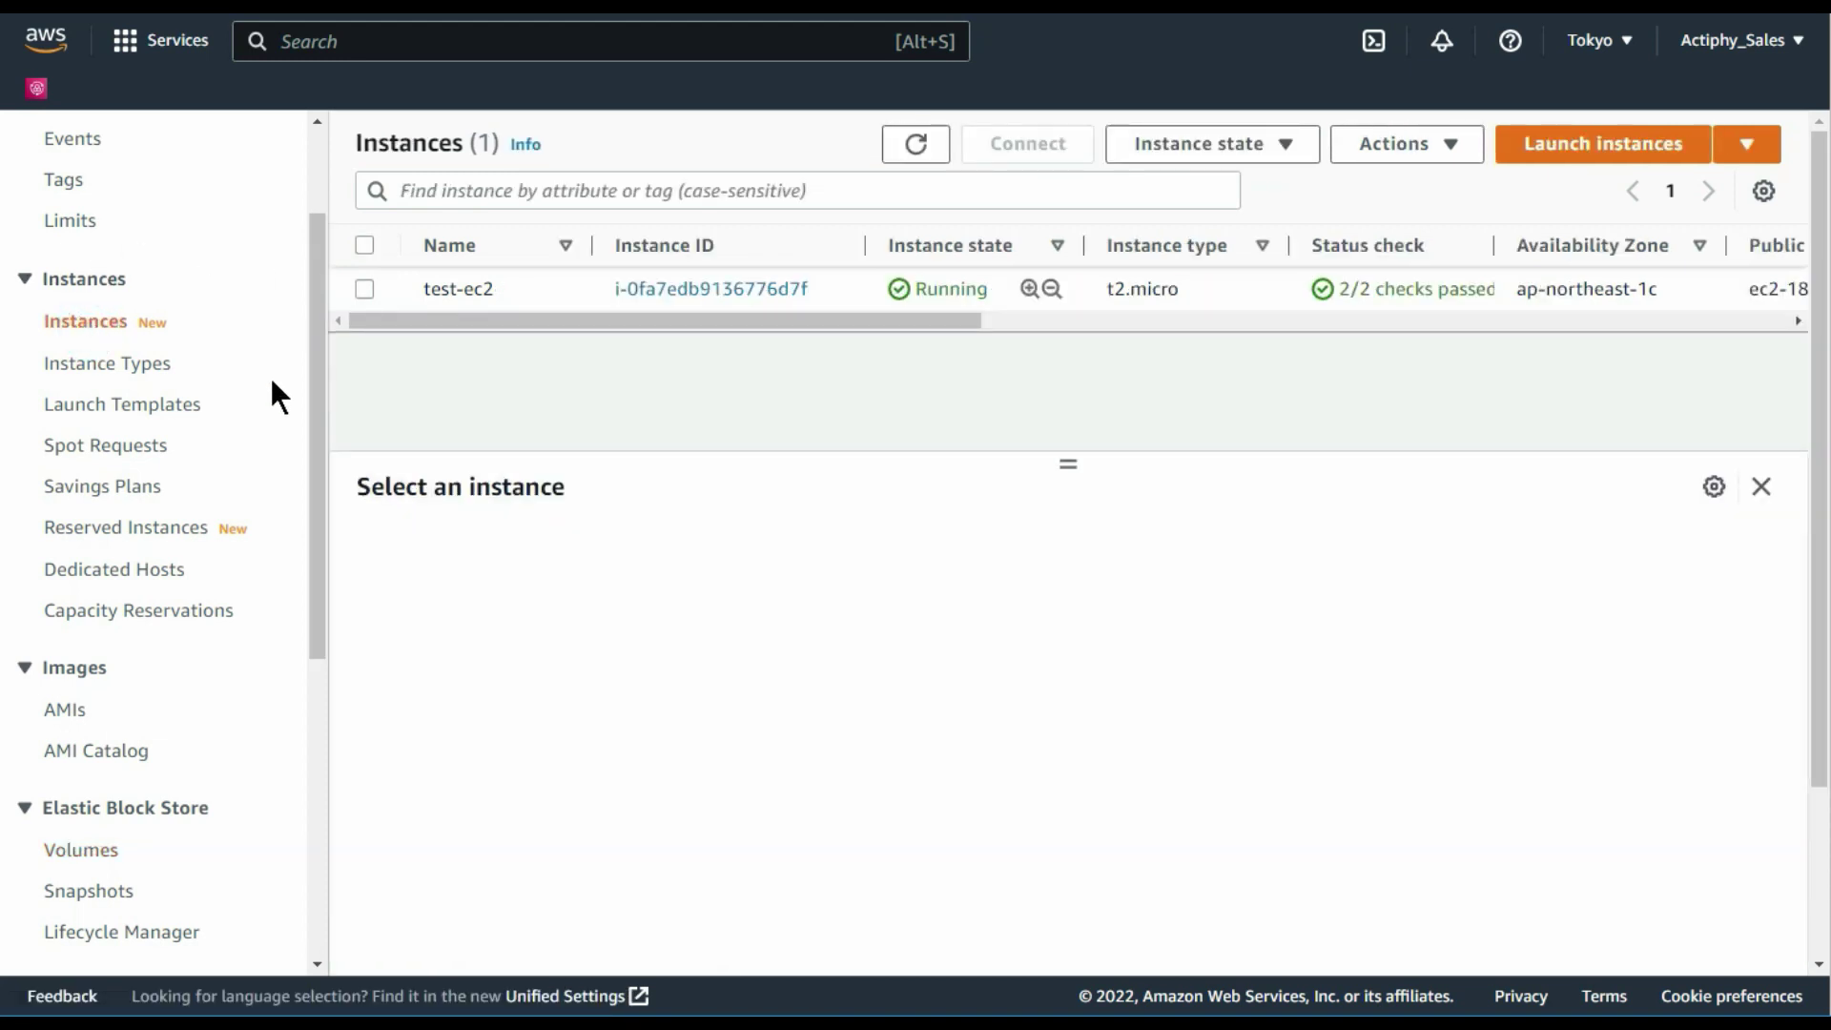
left_click(365, 289)
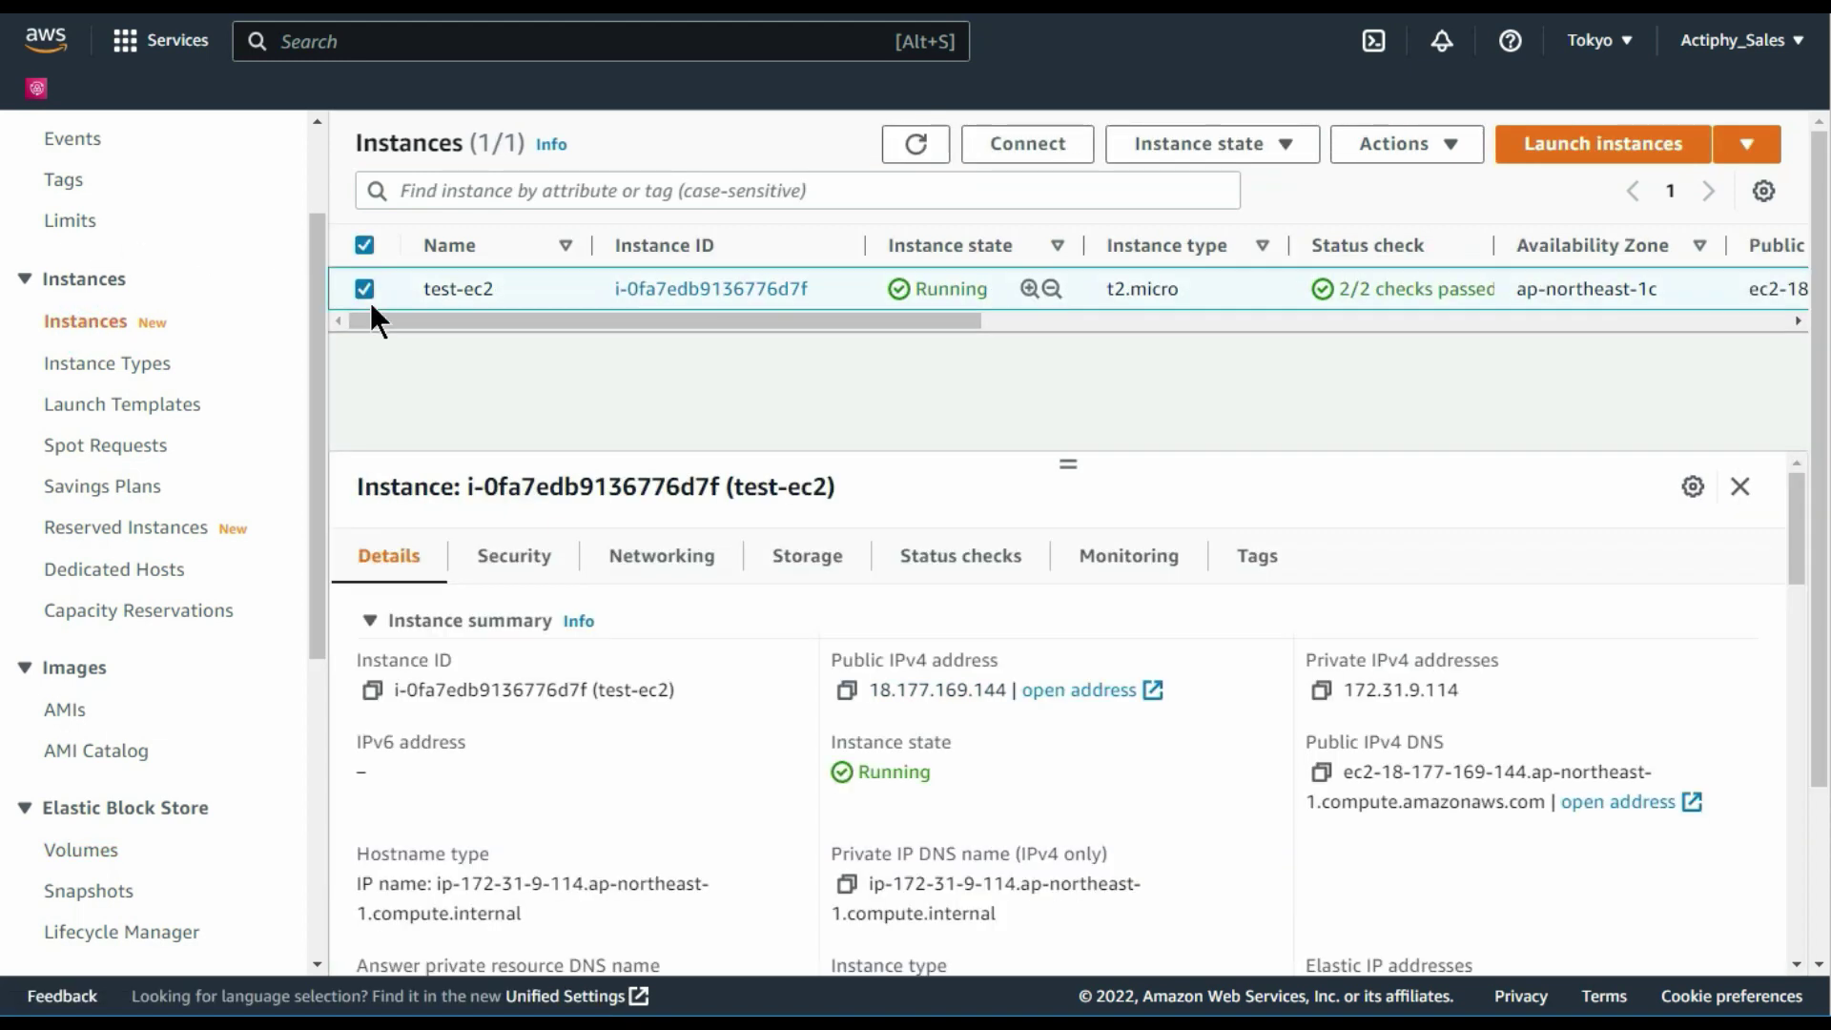
left_click(815, 577)
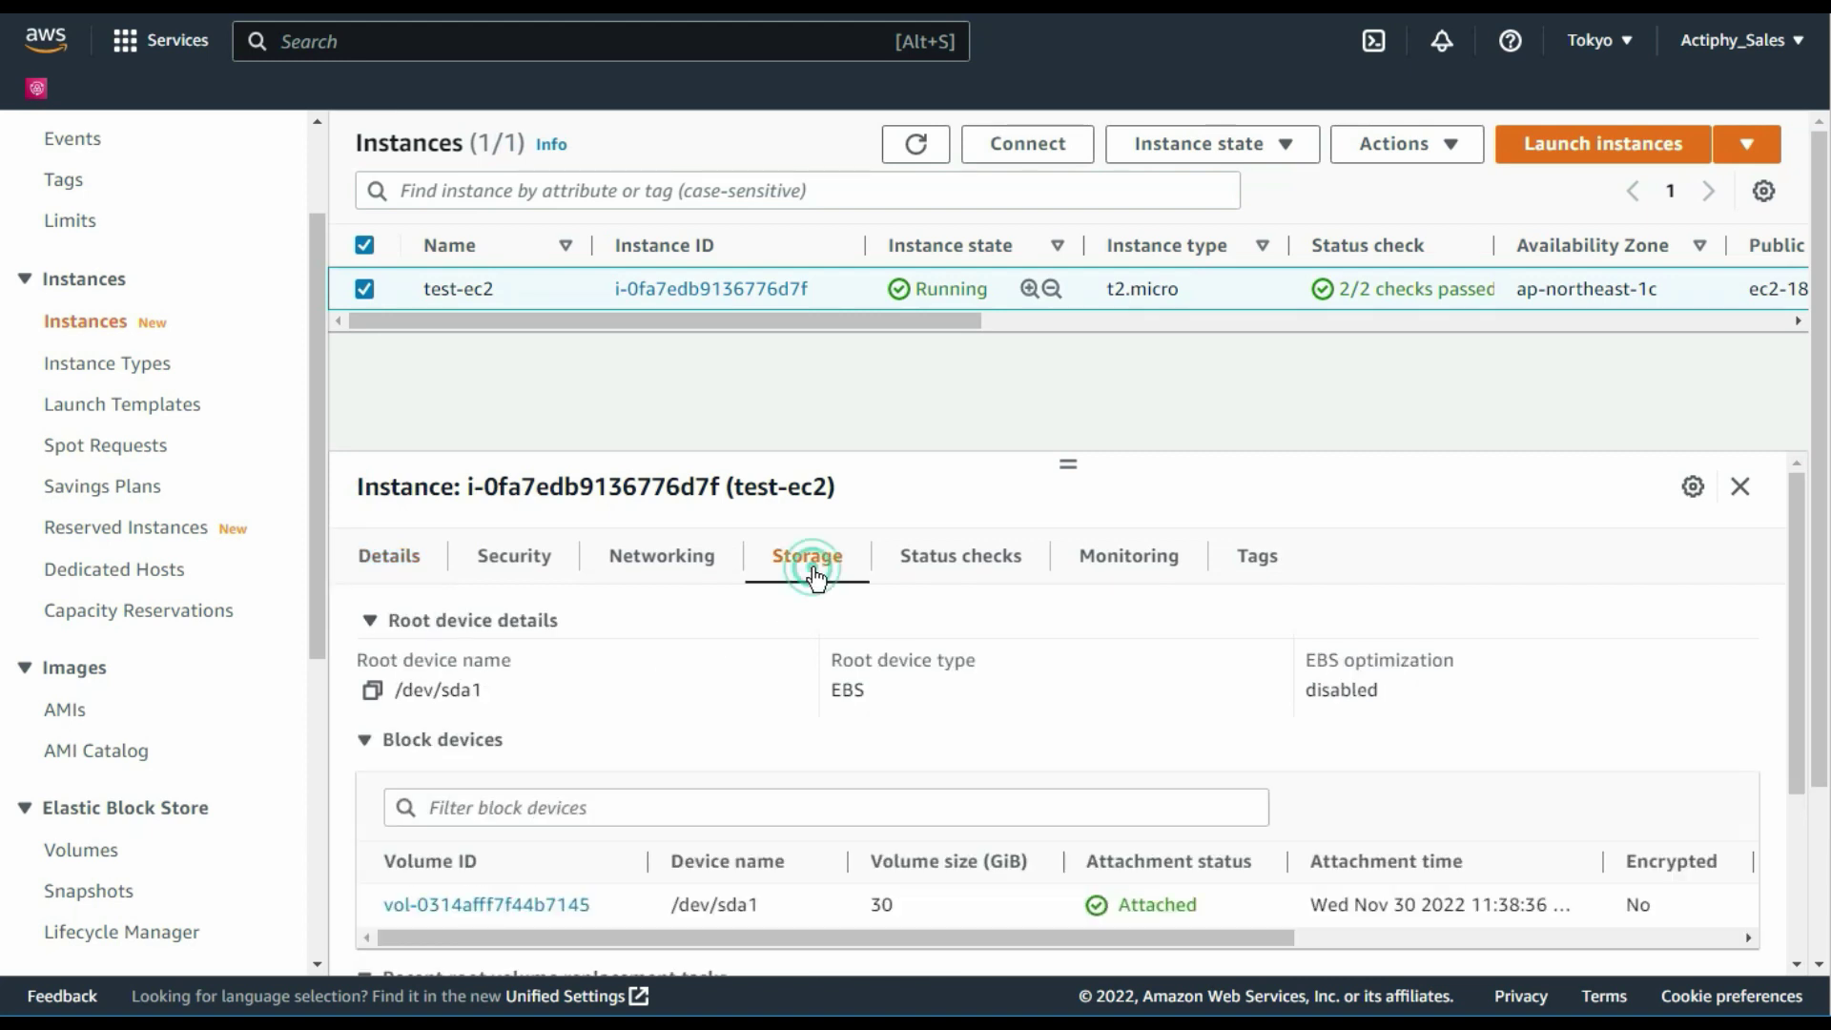
left_click_drag(1800, 634, 1814, 748)
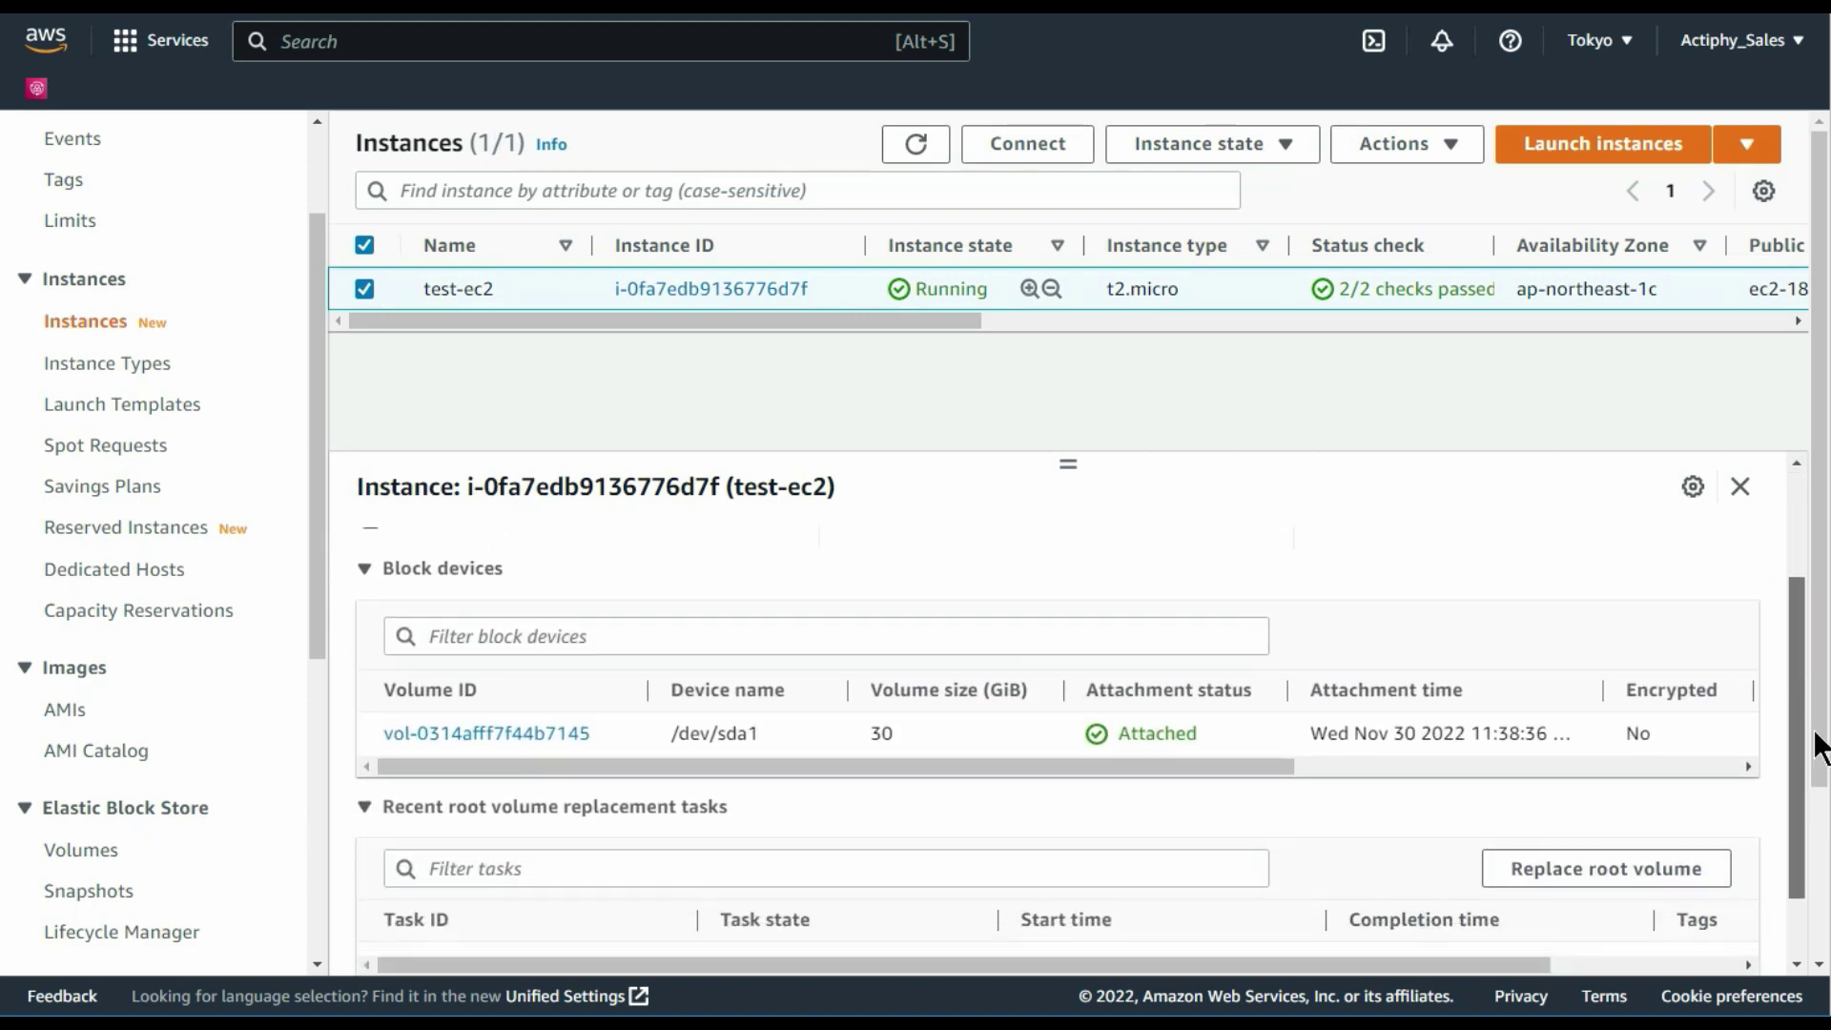